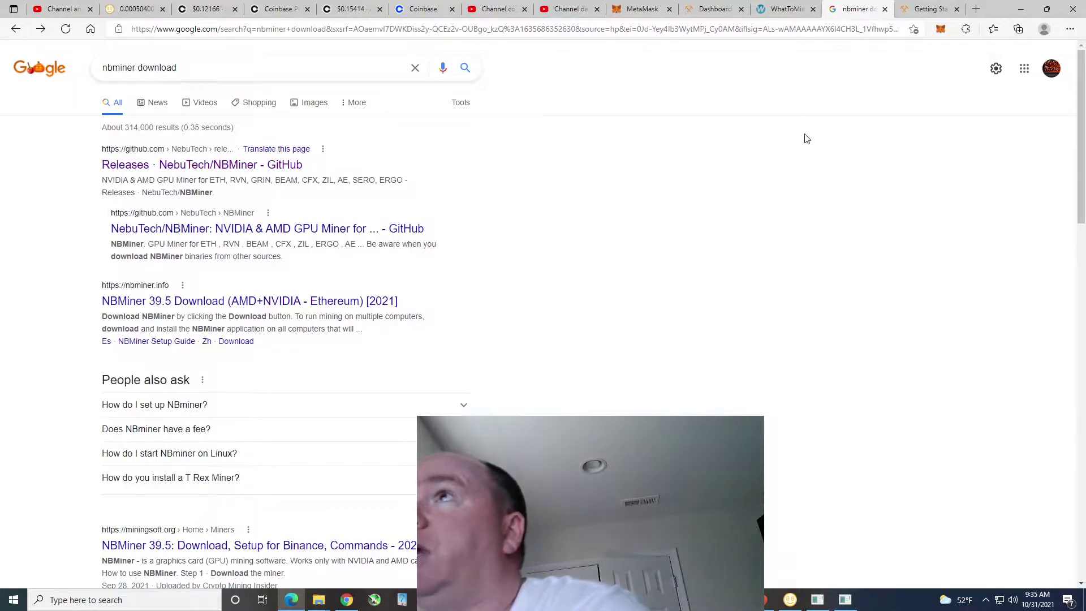
Review WhatToMine profitability for one 3060Ti, then go back to the 'nbminer download' Google results
{"action": "left_click", "coordinate": [776, 15]}
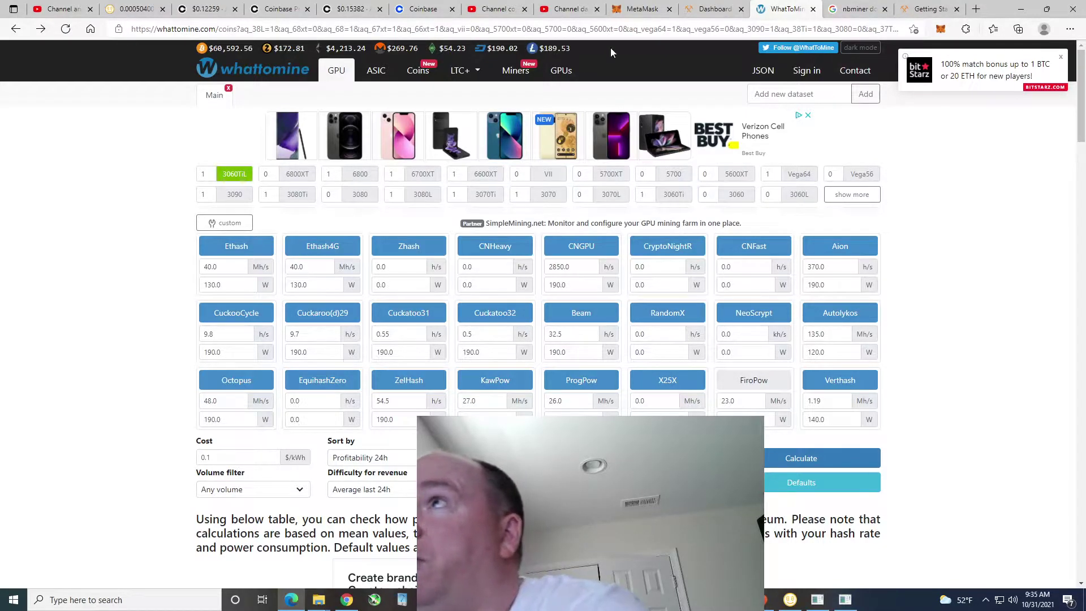
{"action": "left_click", "coordinate": [852, 12]}
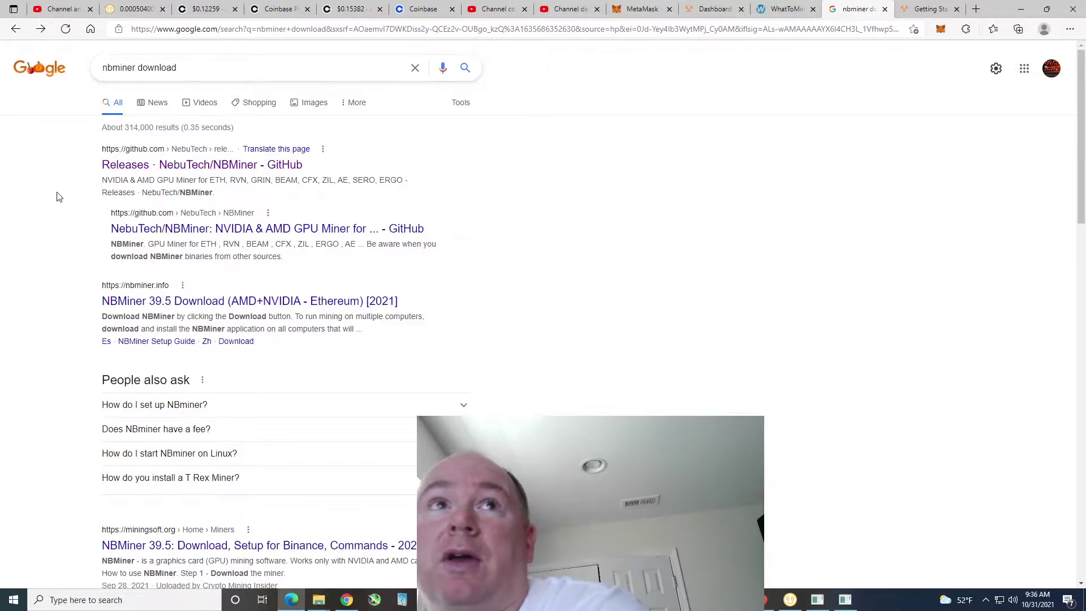
Download NBMiner_39.7_Win.zip from the NebuTech/NBMiner v39.7 GitHub release assets
{"action": "left_click", "coordinate": [143, 170]}
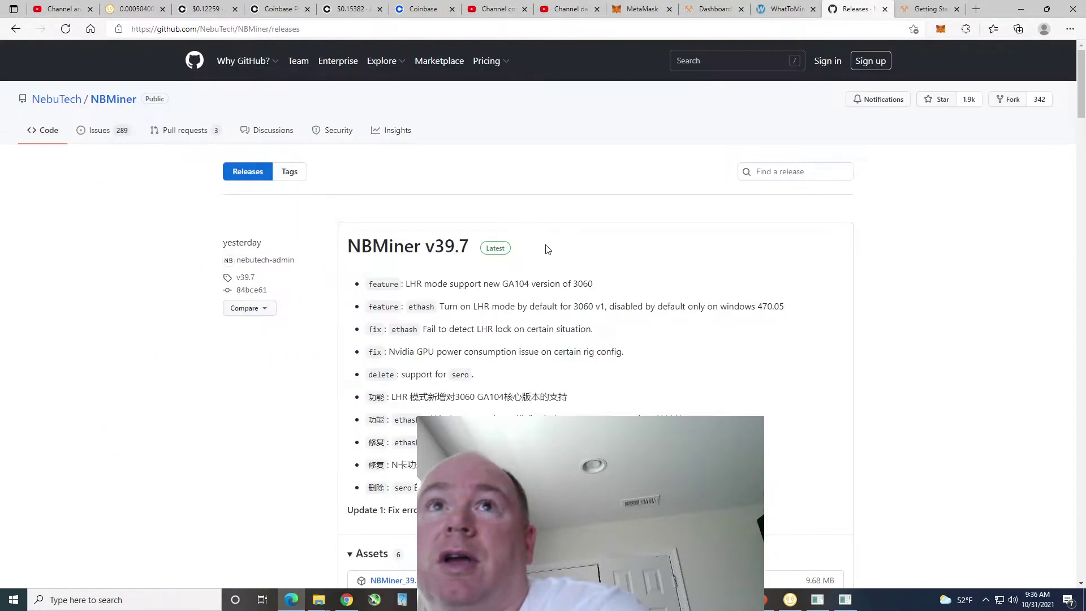
{"action": "scroll", "coordinate": [453, 307], "scroll_direction": "down", "scroll_amount": 3}
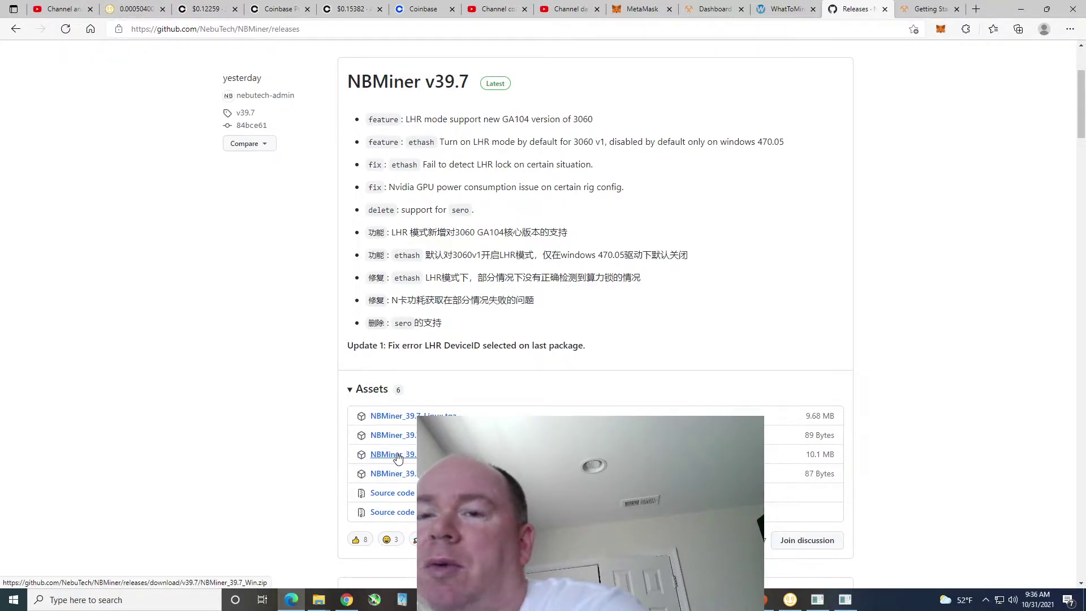
{"action": "left_click", "coordinate": [397, 457]}
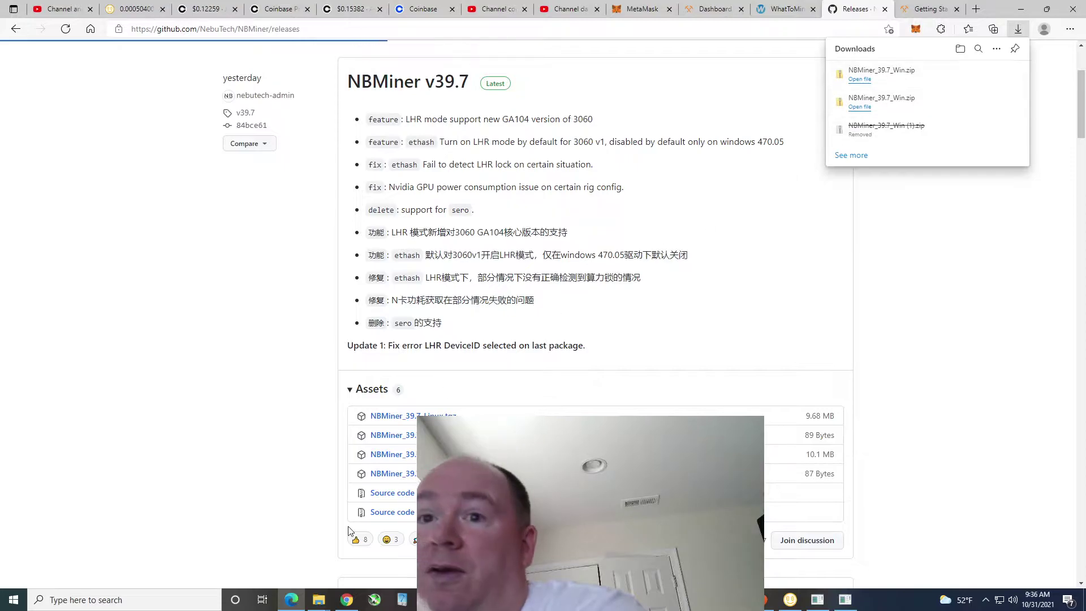
{"action": "left_click", "coordinate": [325, 602]}
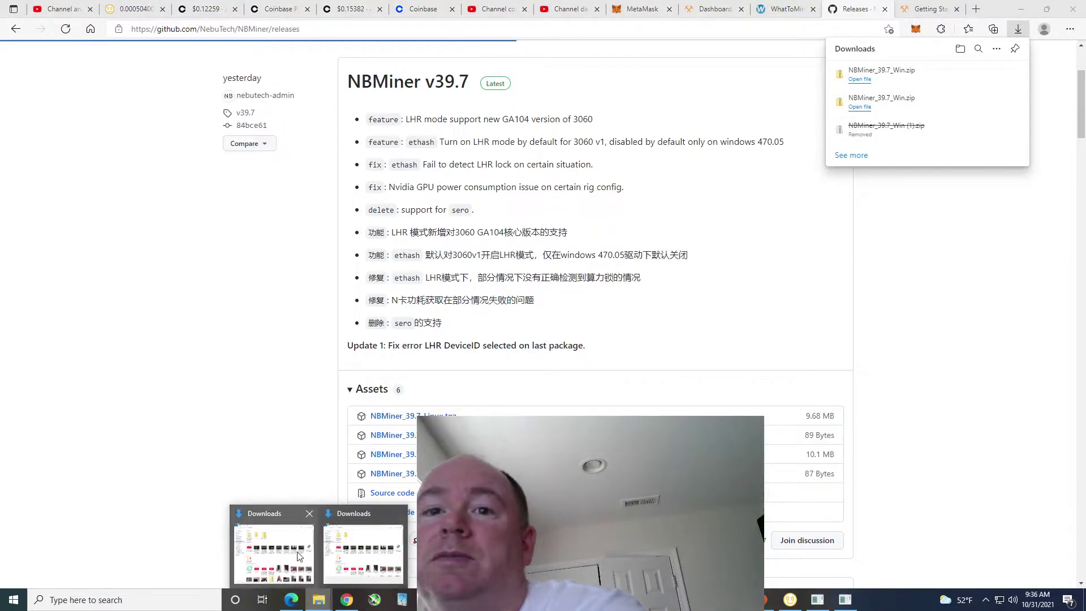
Extract NBMiner_39.7_Win.zip from Downloads into its NBMiner_39.7_Win folder
{"action": "left_click", "coordinate": [294, 554]}
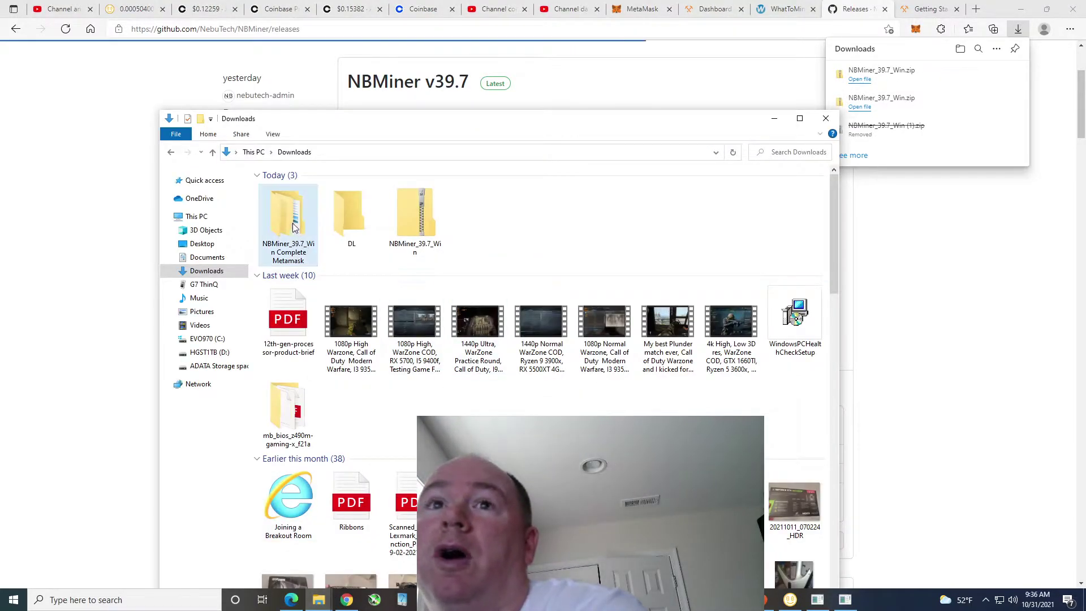
{"action": "left_click", "coordinate": [420, 206]}
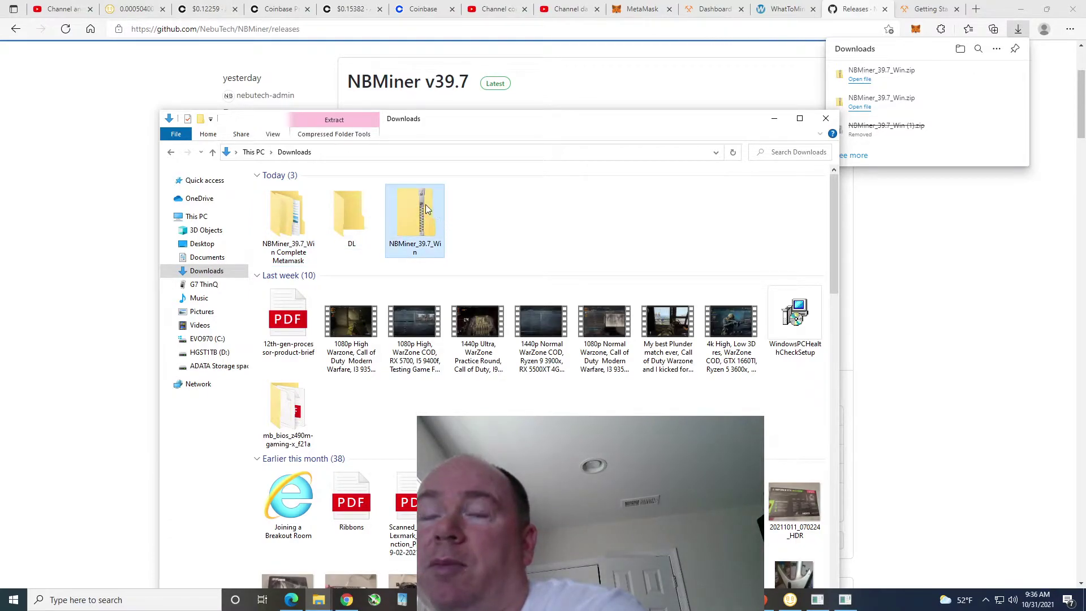
{"action": "right_click", "coordinate": [426, 208]}
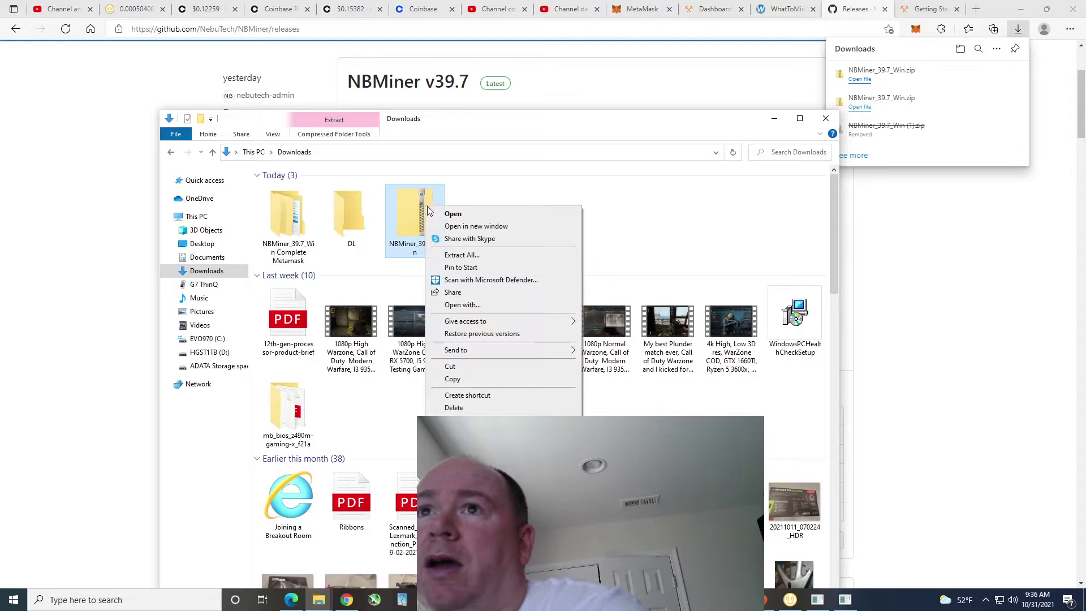
{"action": "left_click", "coordinate": [486, 258]}
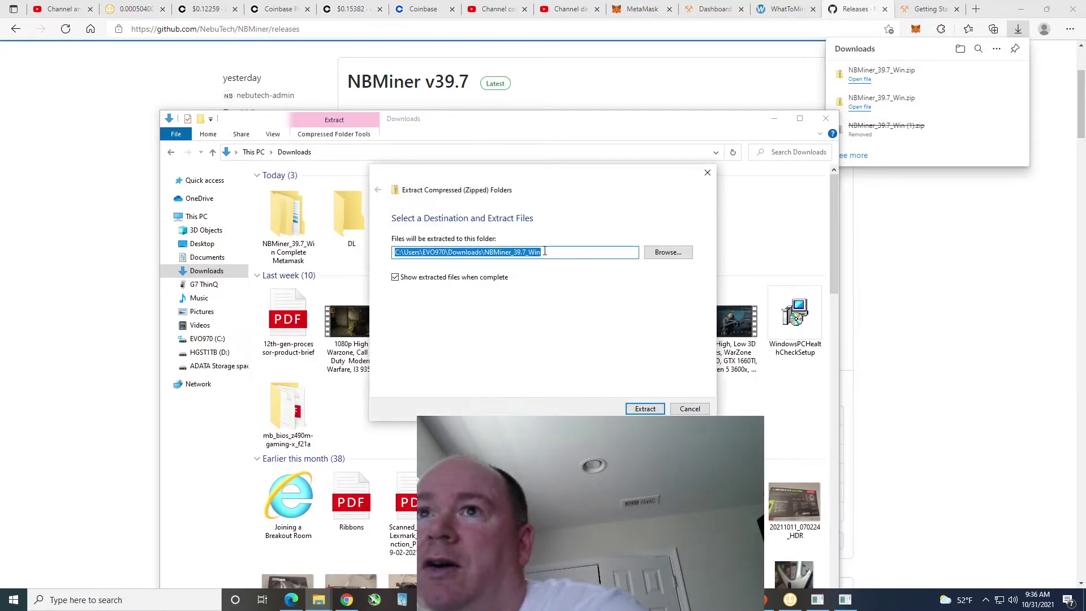
{"action": "left_click", "coordinate": [637, 406]}
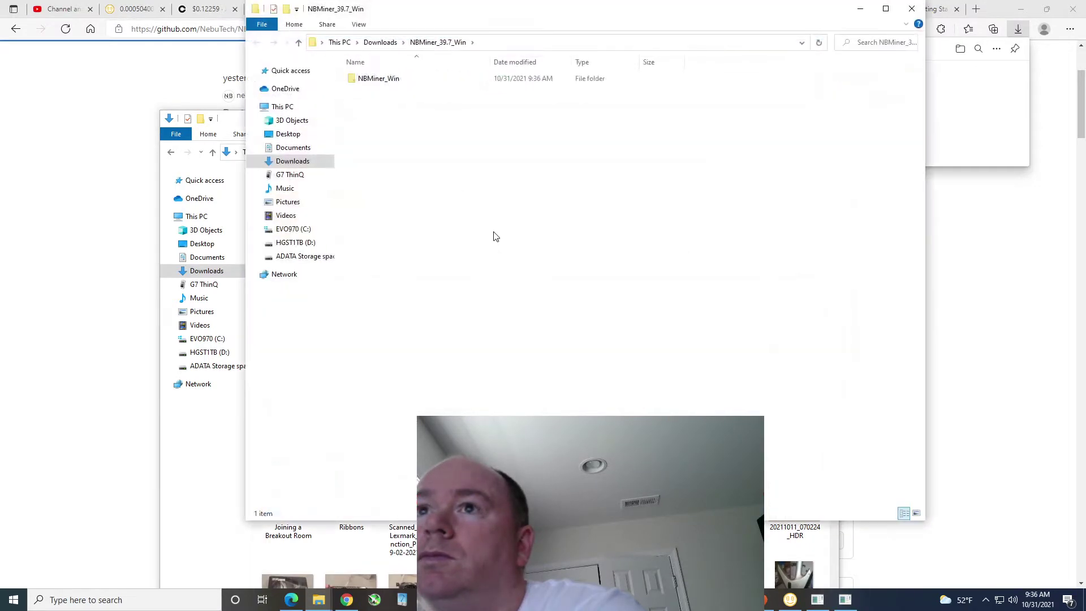
Open start_eth from the NBMiner_Win folder for editing, bypassing the SmartScreen warning
{"action": "double_click", "coordinate": [376, 79]}
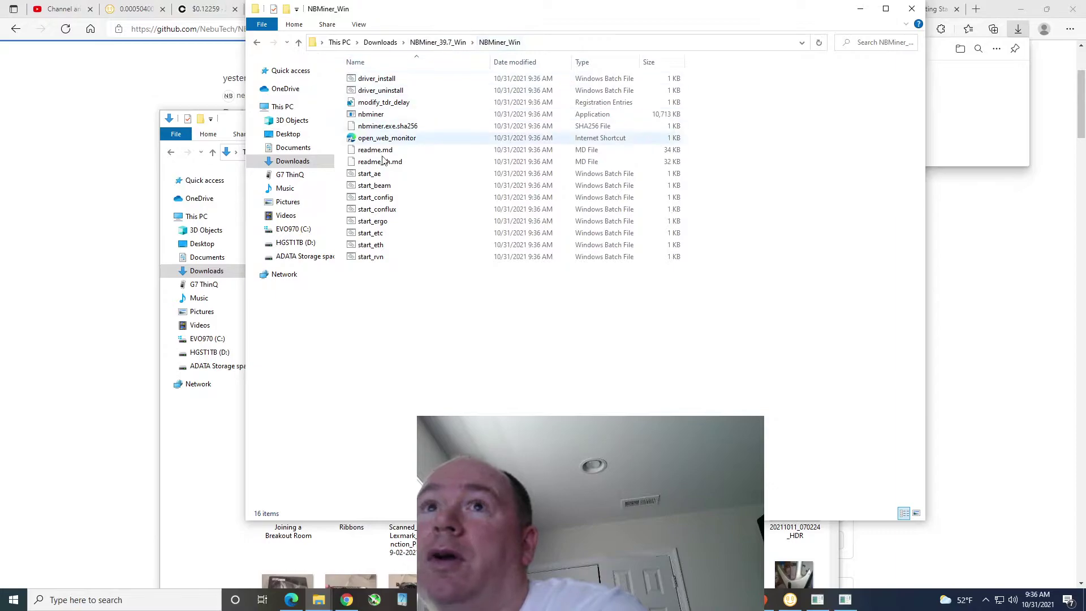
{"action": "right_click", "coordinate": [367, 245]}
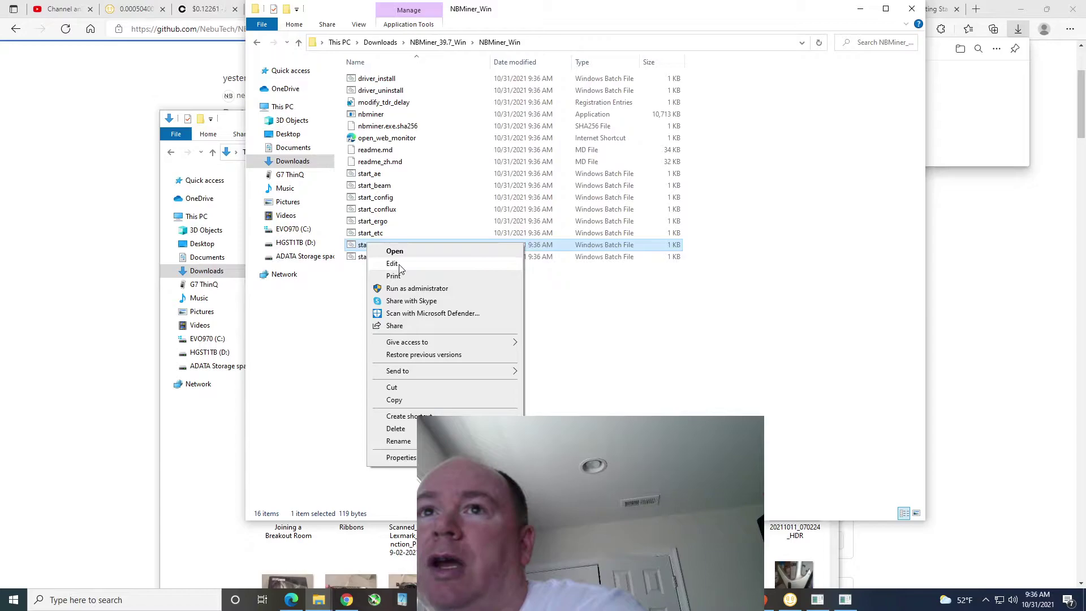
{"action": "left_click", "coordinate": [398, 253]}
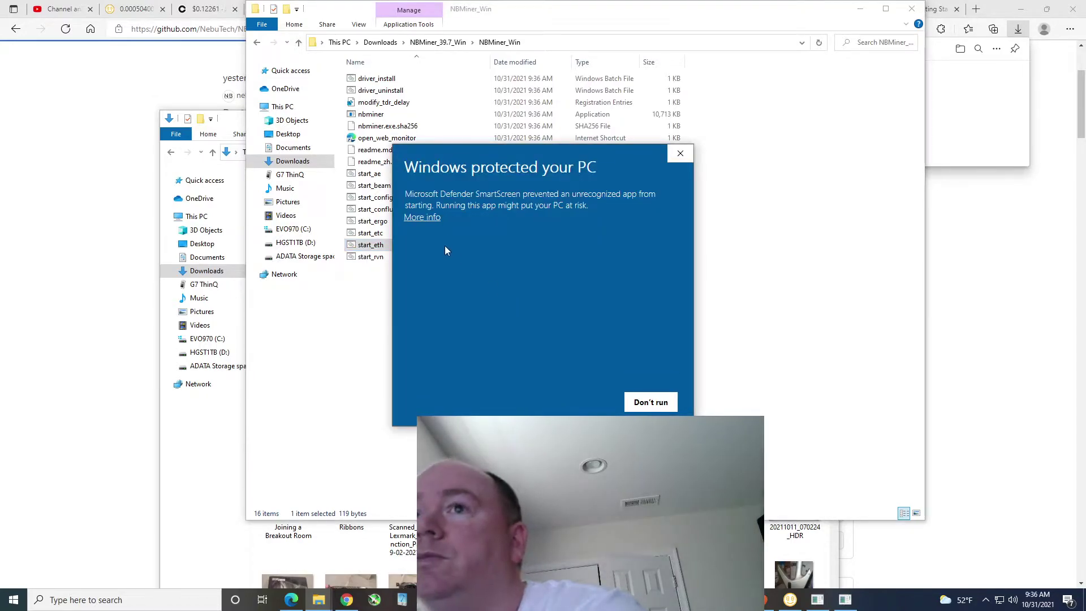
{"action": "left_click", "coordinate": [433, 220]}
Change the worker name in the start_eth command from 'default' to 3060Ti
{"action": "left_click", "coordinate": [582, 403]}
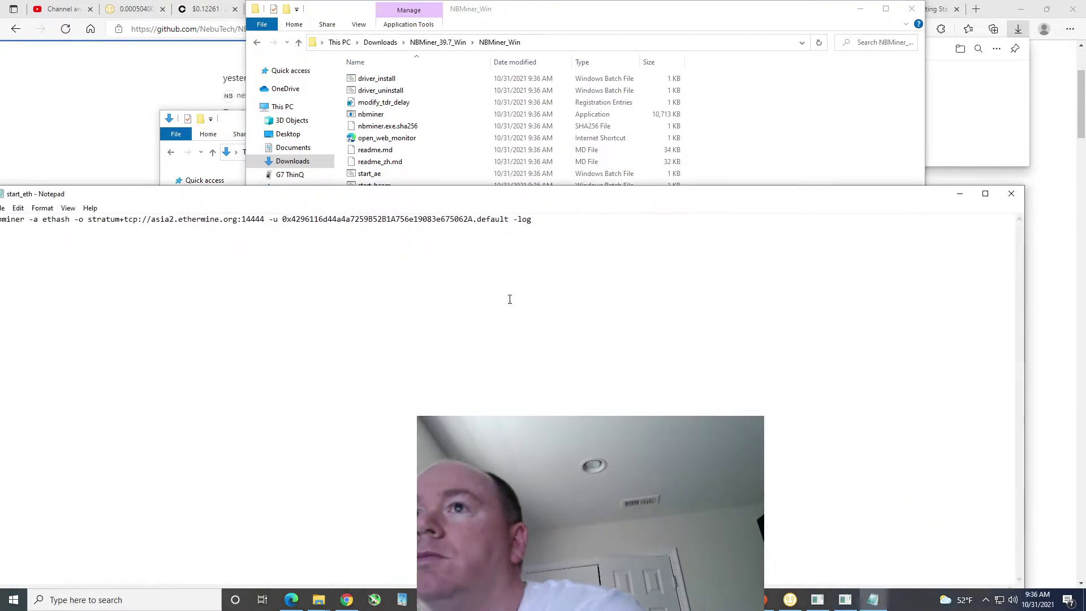
{"action": "left_click_drag", "start_coordinate": [164, 195], "coordinate": [274, 169]}
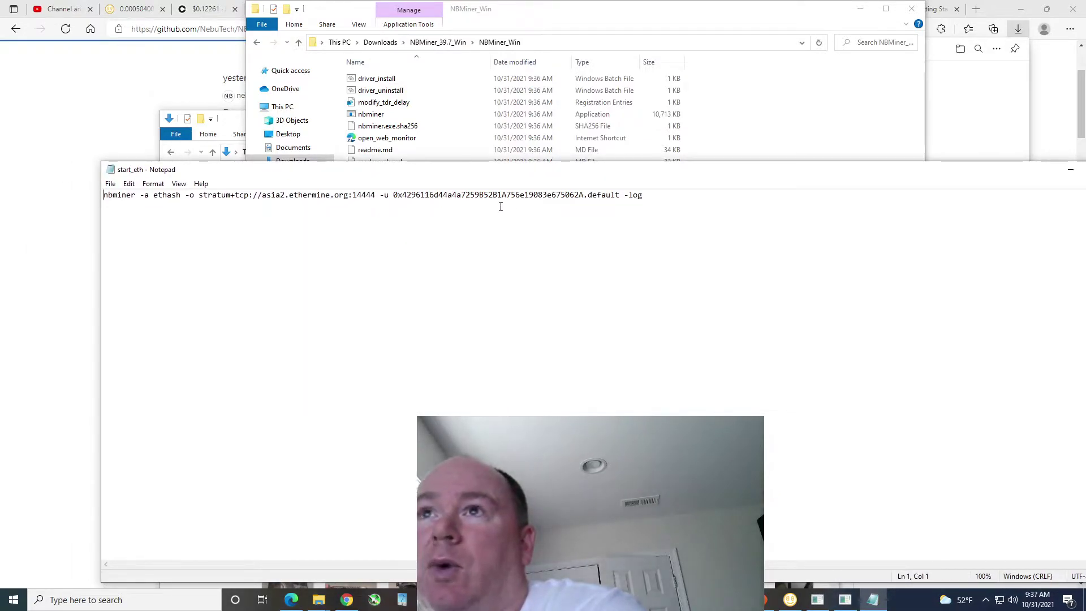
{"action": "left_click_drag", "start_coordinate": [394, 195], "coordinate": [583, 198]}
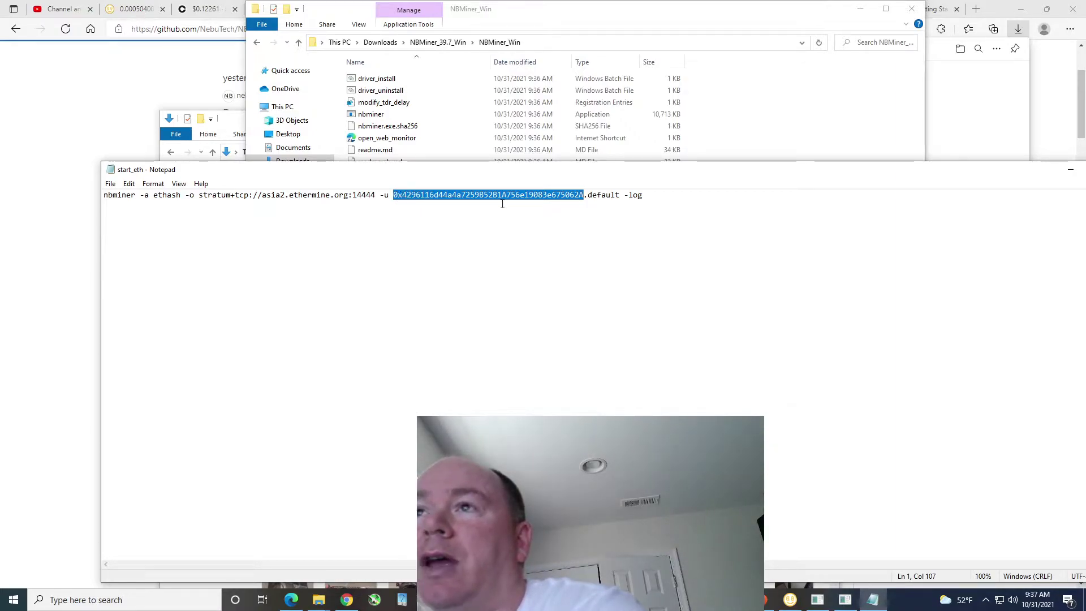
{"action": "left_click_drag", "start_coordinate": [589, 197], "coordinate": [621, 197]}
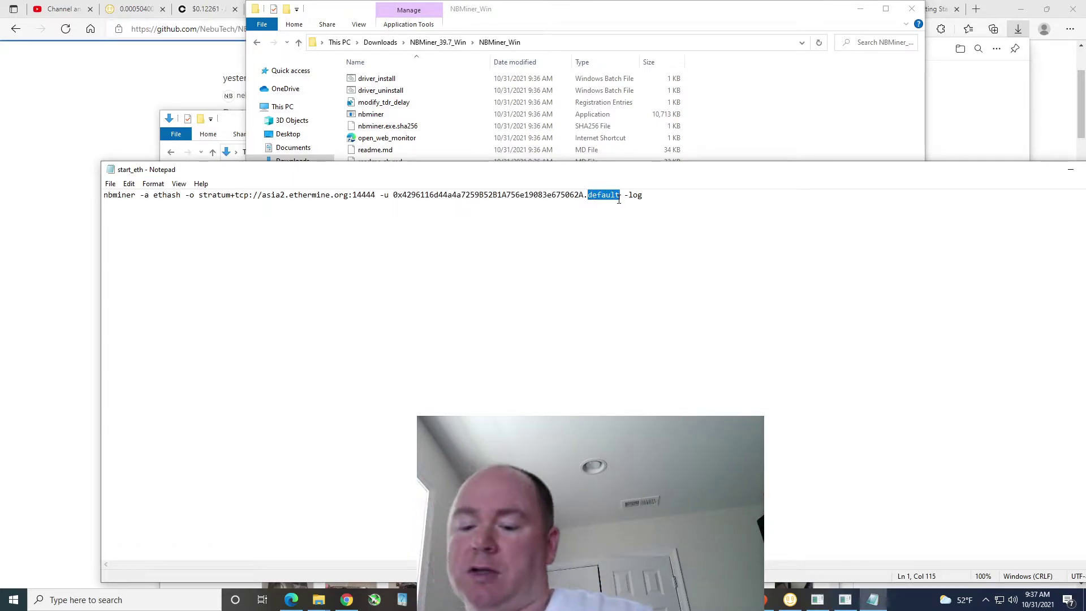
{"action": "type", "text": "3060Ti"}
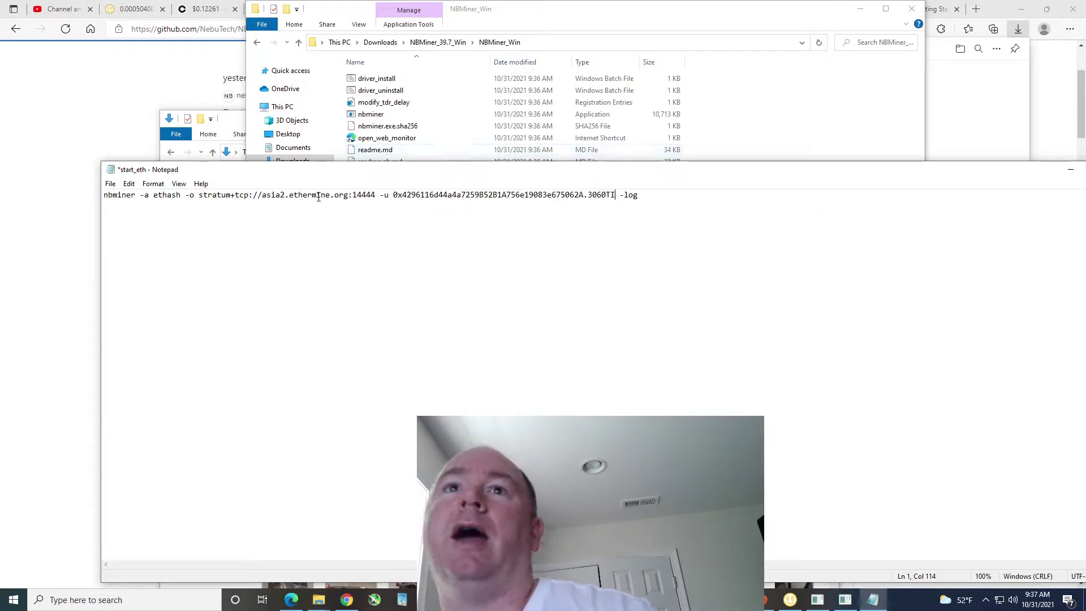
Copy the pool domain 'ethermine.org' from the command line
{"action": "left_click_drag", "start_coordinate": [289, 197], "coordinate": [348, 197]}
{"action": "right_click", "coordinate": [337, 196]}
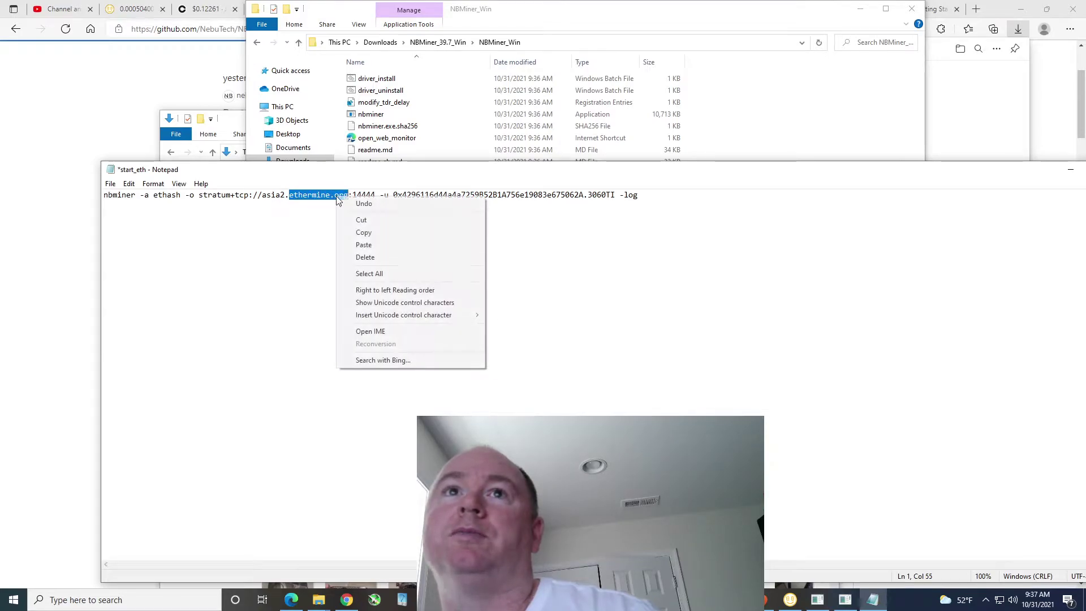
{"action": "left_click", "coordinate": [371, 231]}
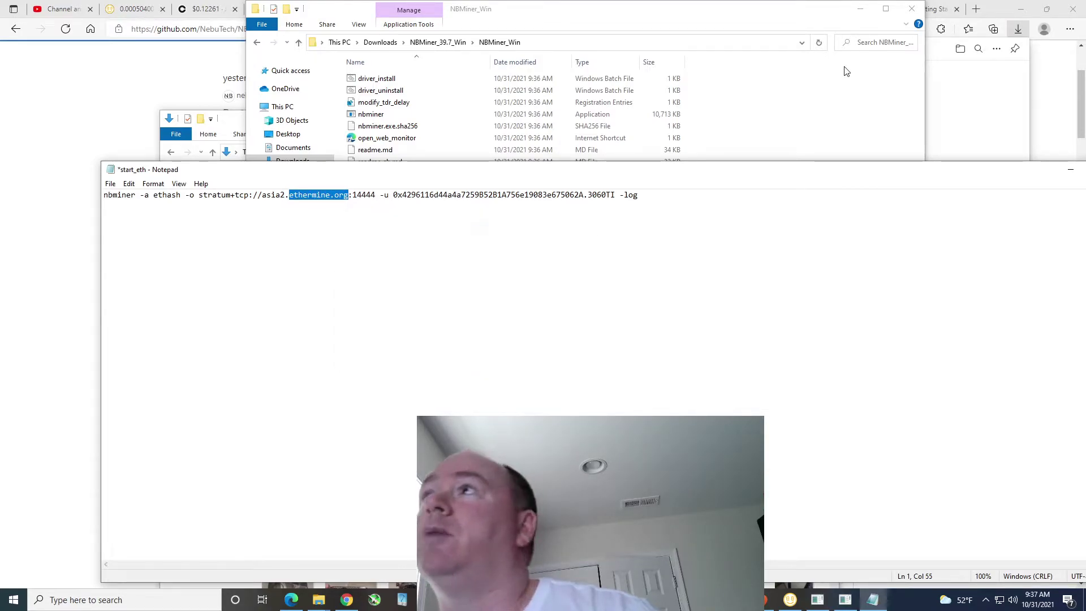
Load ethermine.org in a new browser tab
{"action": "left_click", "coordinate": [976, 8]}
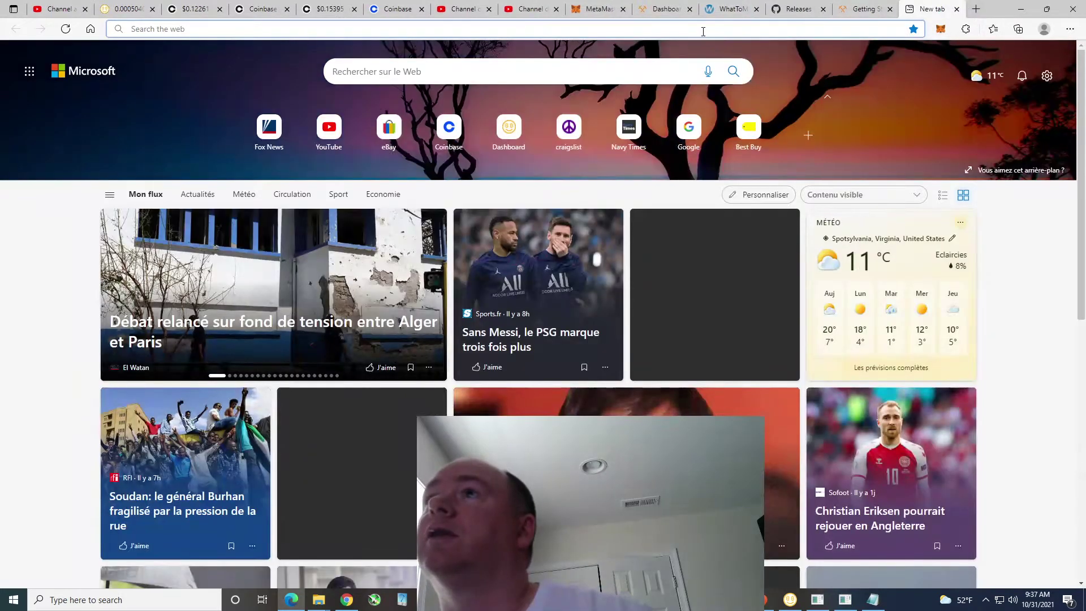
{"action": "left_click", "coordinate": [702, 32]}
{"action": "key", "text": "ctrl+v"}
{"action": "key", "text": "Return"}
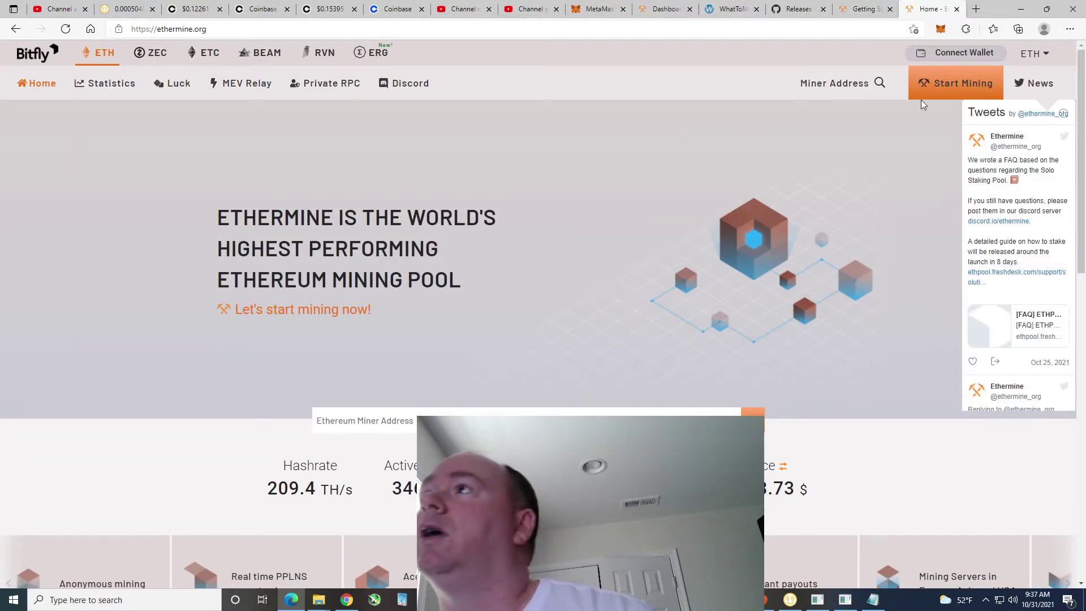
Copy the US East server us1.ethermine.org from the How To Connect list
{"action": "left_click", "coordinate": [945, 82]}
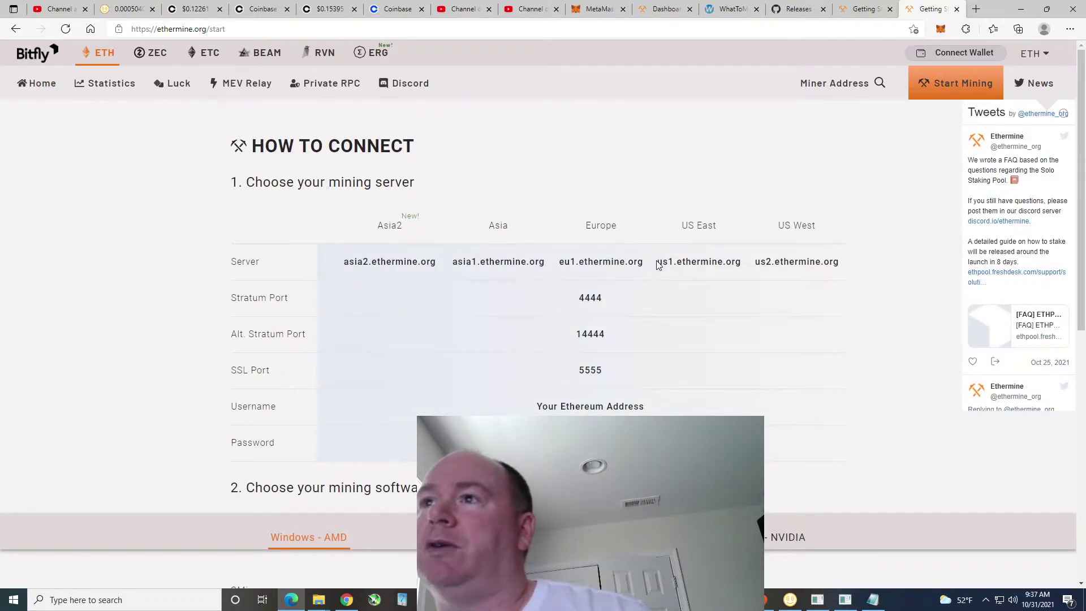
{"action": "left_click_drag", "start_coordinate": [658, 262], "coordinate": [736, 265]}
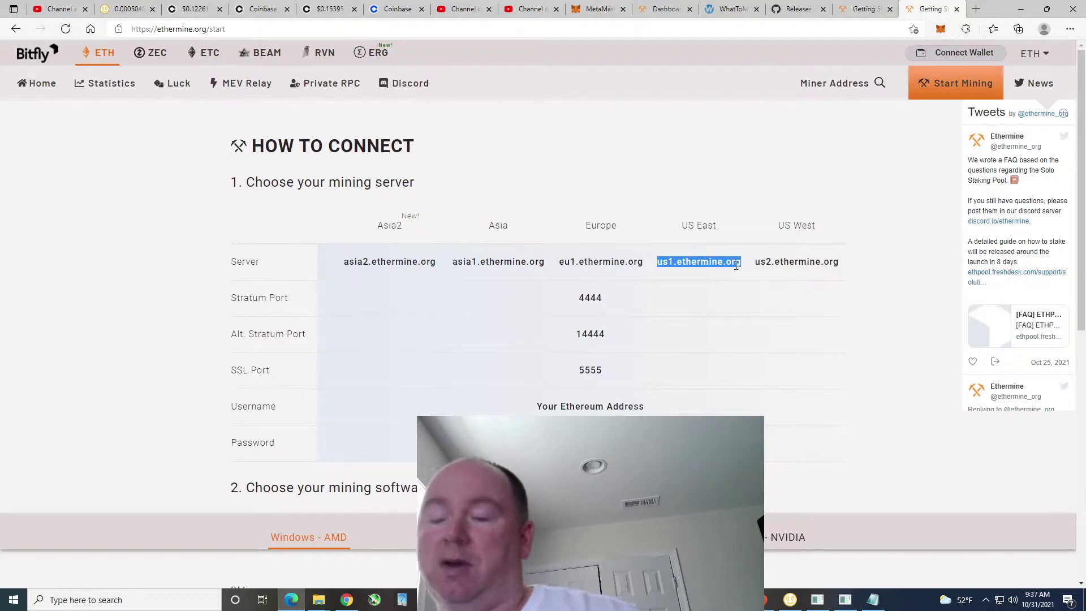
{"action": "left_click", "coordinate": [874, 598]}
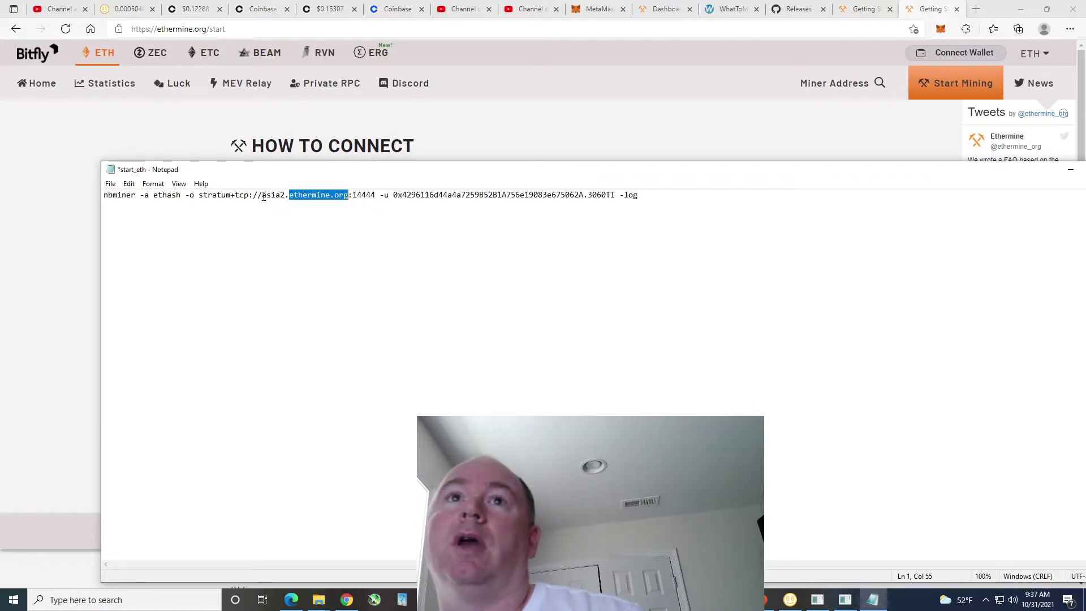
Replace asia2.ethermine.org:14444 with us1.ethermine.org:4444 and select the old wallet address
{"action": "left_click_drag", "start_coordinate": [264, 196], "coordinate": [346, 195]}
{"action": "key", "text": "ctrl+v"}
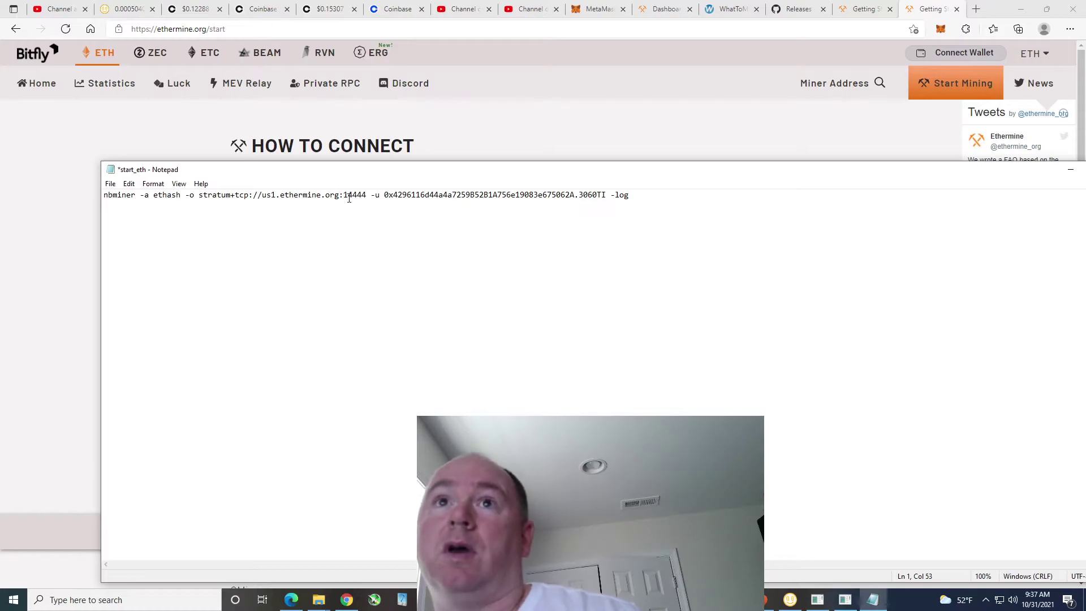
{"action": "left_click", "coordinate": [344, 196]}
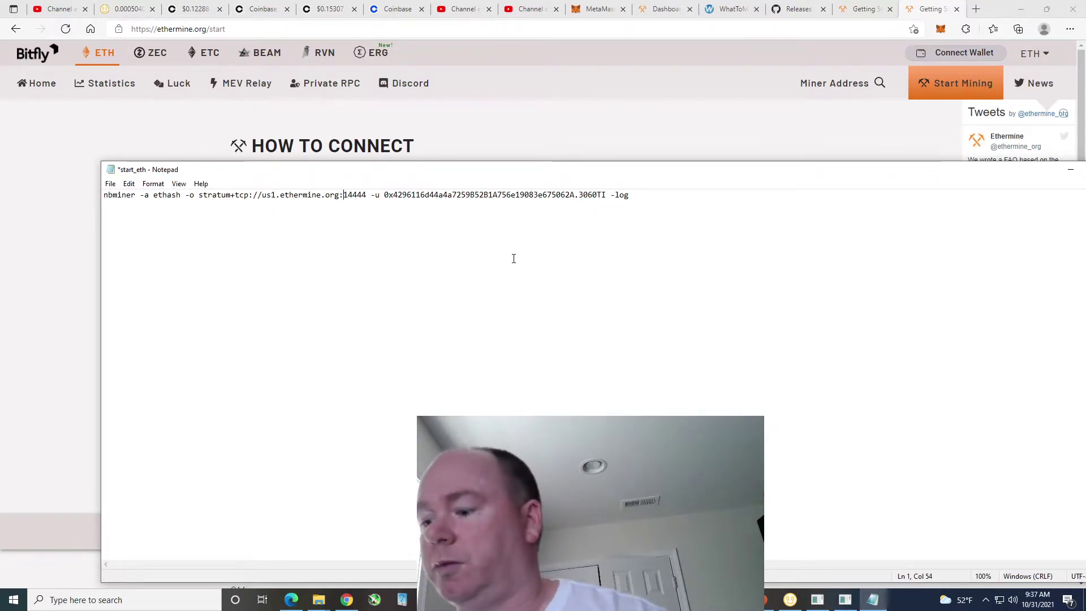
{"action": "key", "text": "Delete"}
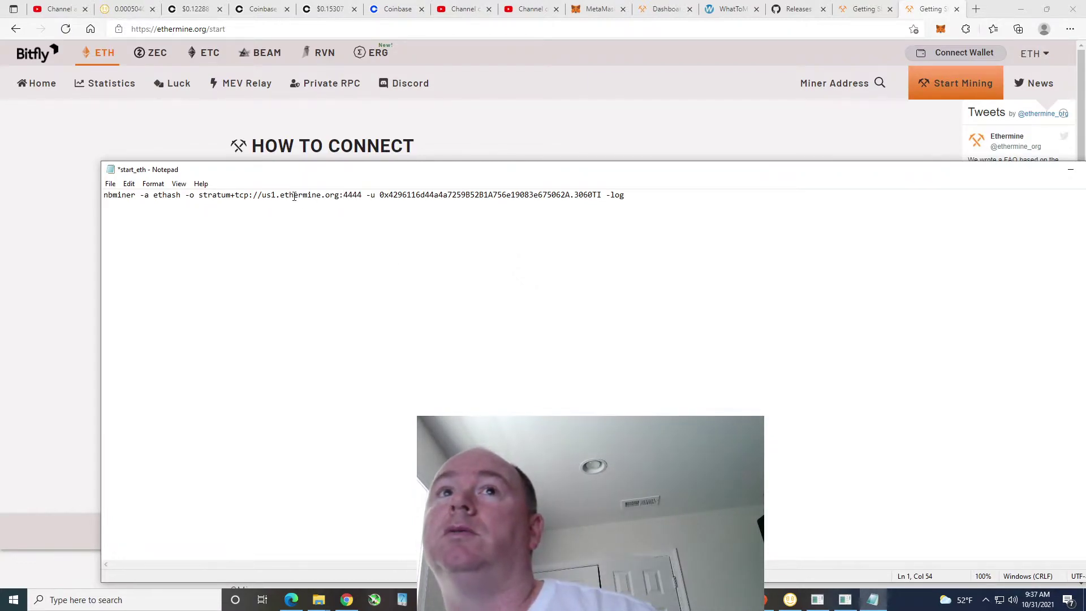
{"action": "left_click", "coordinate": [379, 194]}
{"action": "mouse_move", "coordinate": [379, 195]}
{"action": "left_mouse_down"}
{"action": "mouse_move", "coordinate": [582, 196]}
{"action": "mouse_move", "coordinate": [570, 196]}
{"action": "left_mouse_up"}
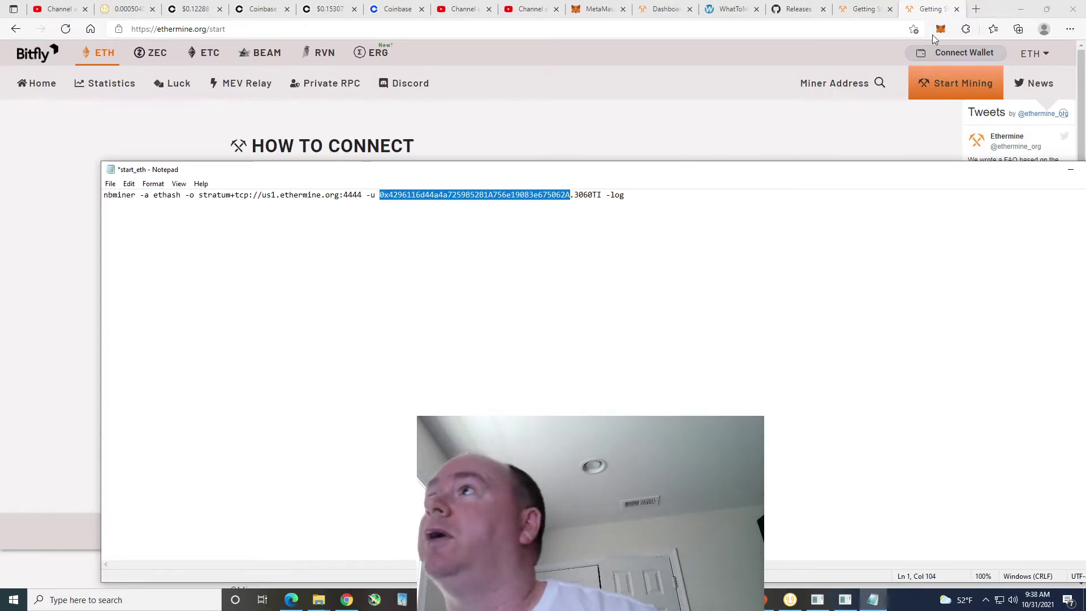
Connect the MetaMask wallet to Ethermine, then switch to MetaMask's Account 1 page
{"action": "left_click", "coordinate": [997, 8]}
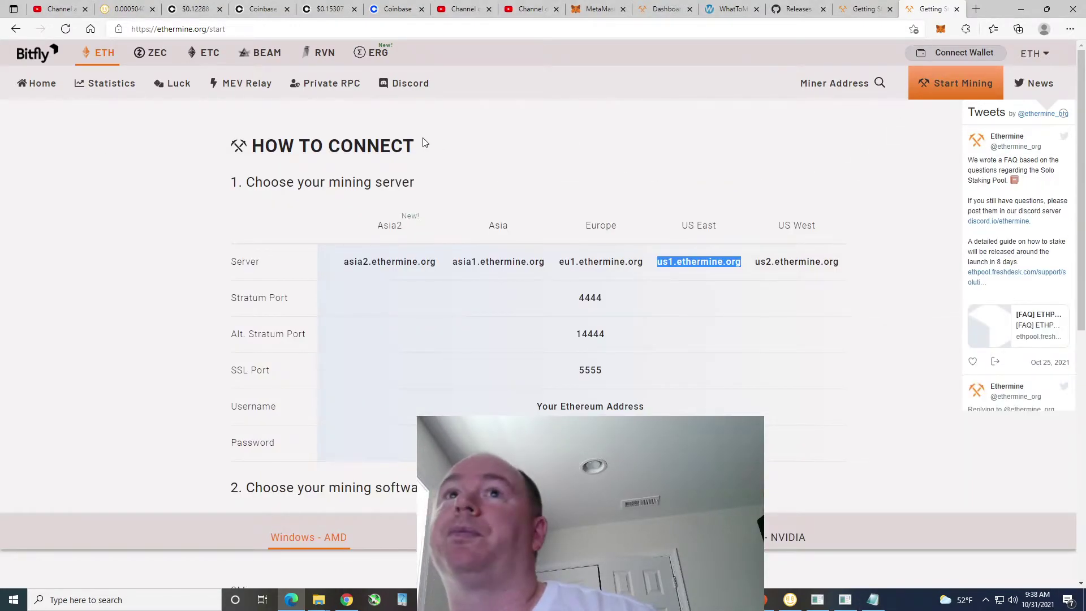
{"action": "left_click", "coordinate": [953, 54]}
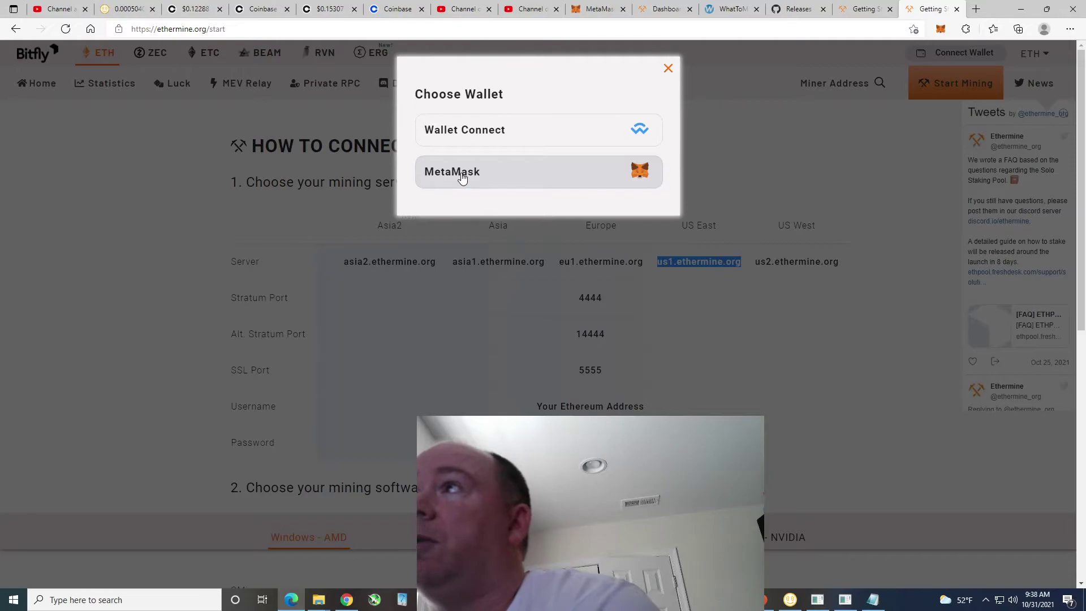
{"action": "left_click", "coordinate": [462, 177]}
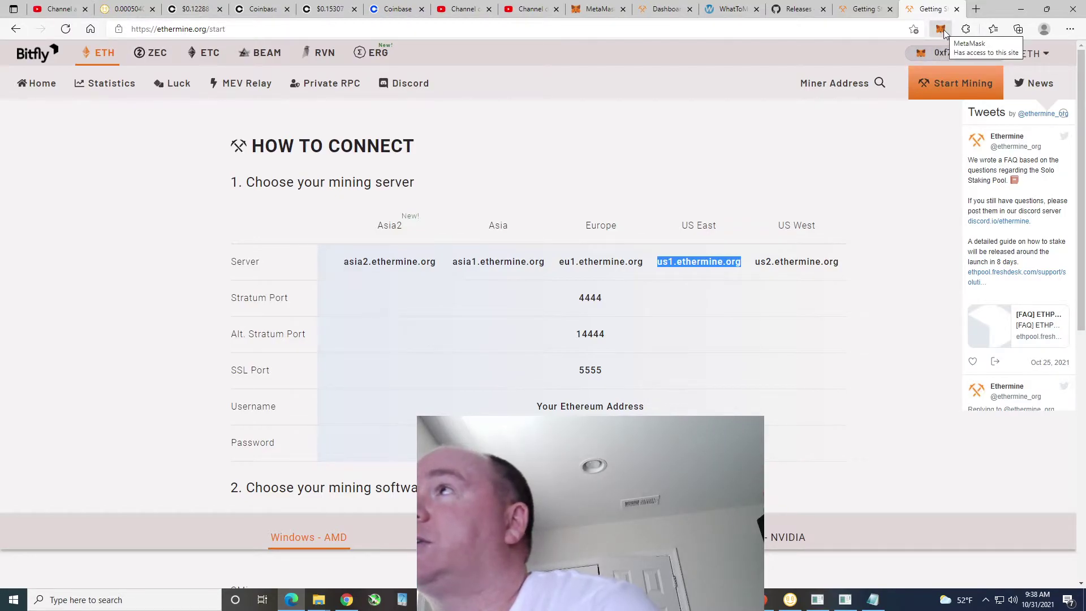
{"action": "left_click", "coordinate": [596, 12]}
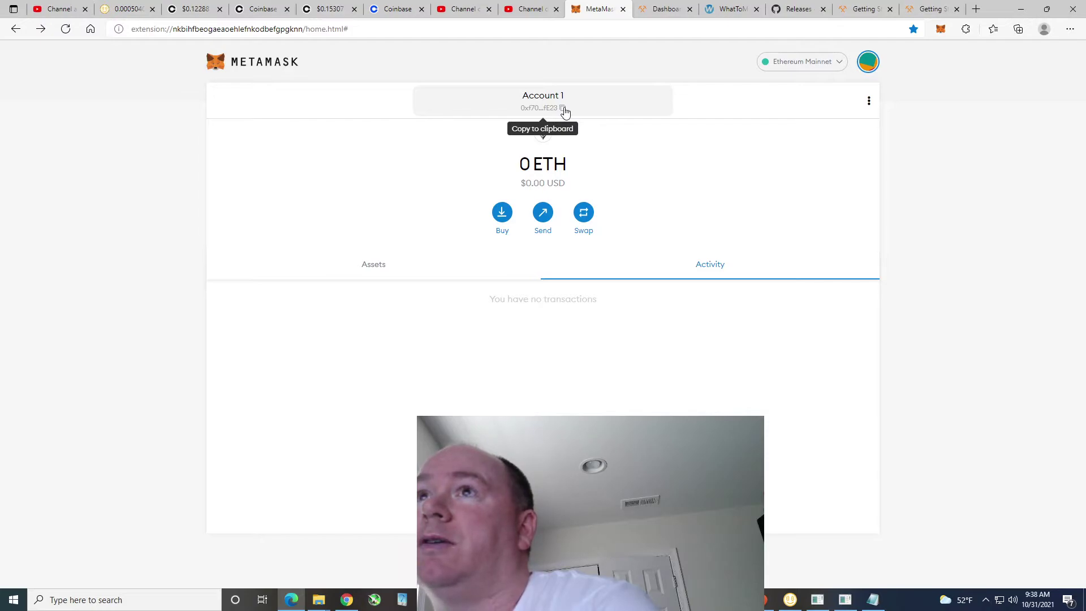
Copy the MetaMask account address and paste it over the old wallet address in start_eth
{"action": "left_click", "coordinate": [563, 109]}
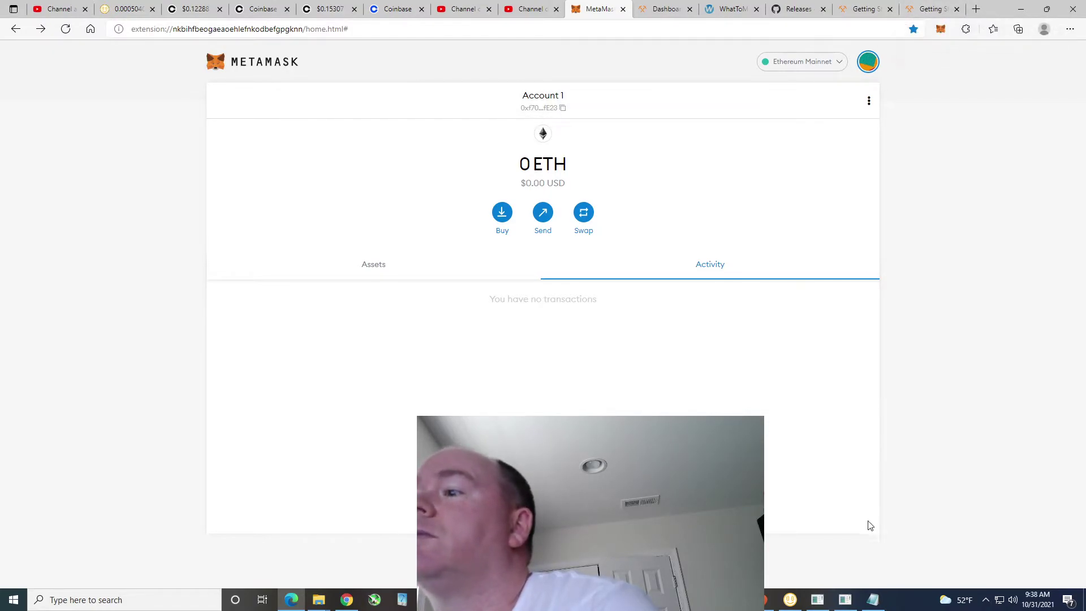
{"action": "left_click", "coordinate": [873, 599]}
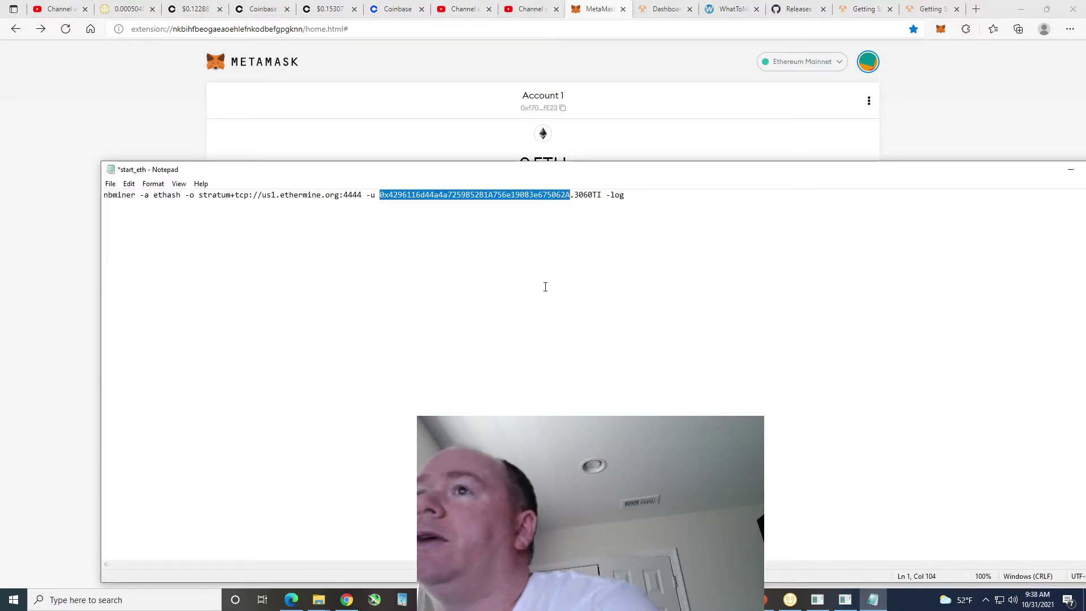
{"action": "right_click", "coordinate": [385, 196]}
{"action": "left_click", "coordinate": [420, 248]}
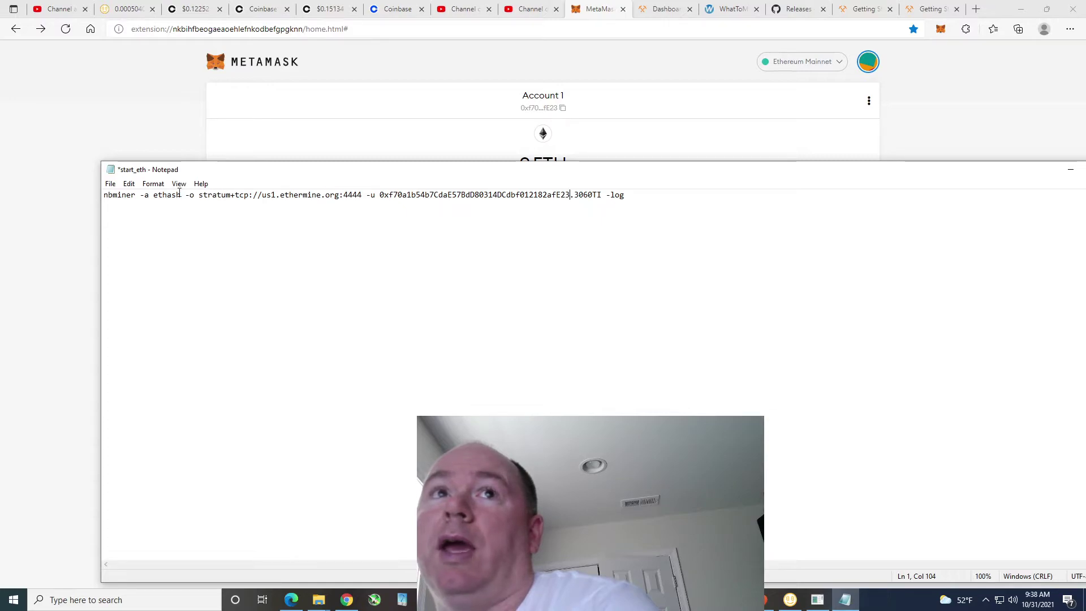
Save the edited start_eth script and close Notepad
{"action": "left_click", "coordinate": [182, 336]}
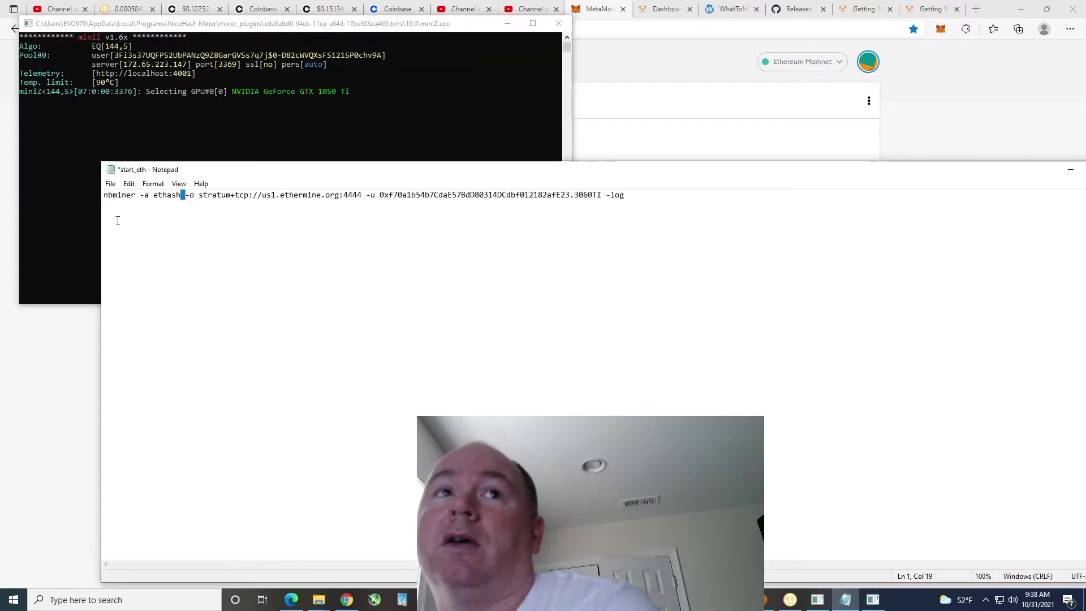
{"action": "left_click", "coordinate": [110, 184]}
{"action": "left_click", "coordinate": [131, 234]}
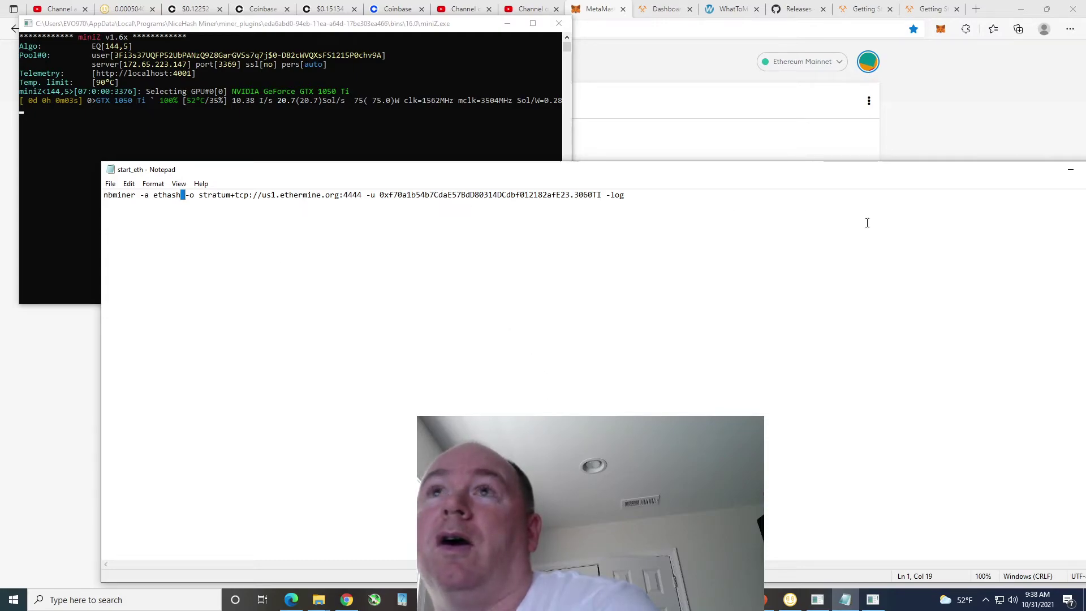
{"action": "mouse_move", "coordinate": [1010, 171]}
{"action": "left_mouse_down"}
{"action": "mouse_move", "coordinate": [940, 167]}
{"action": "mouse_move", "coordinate": [927, 144]}
{"action": "left_mouse_up"}
{"action": "left_click", "coordinate": [1040, 142]}
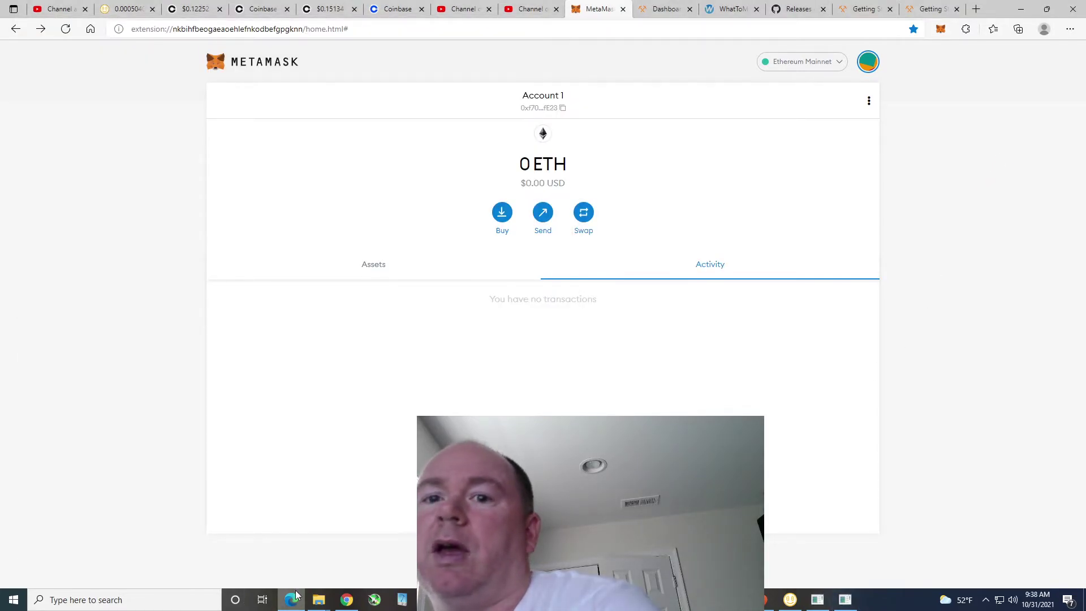
Glance at the NBMiner_Win folder and NBMiner console, minimize it, and return to MetaMask
{"action": "mouse_move", "coordinate": [319, 599]}
{"action": "left_click", "coordinate": [373, 573]}
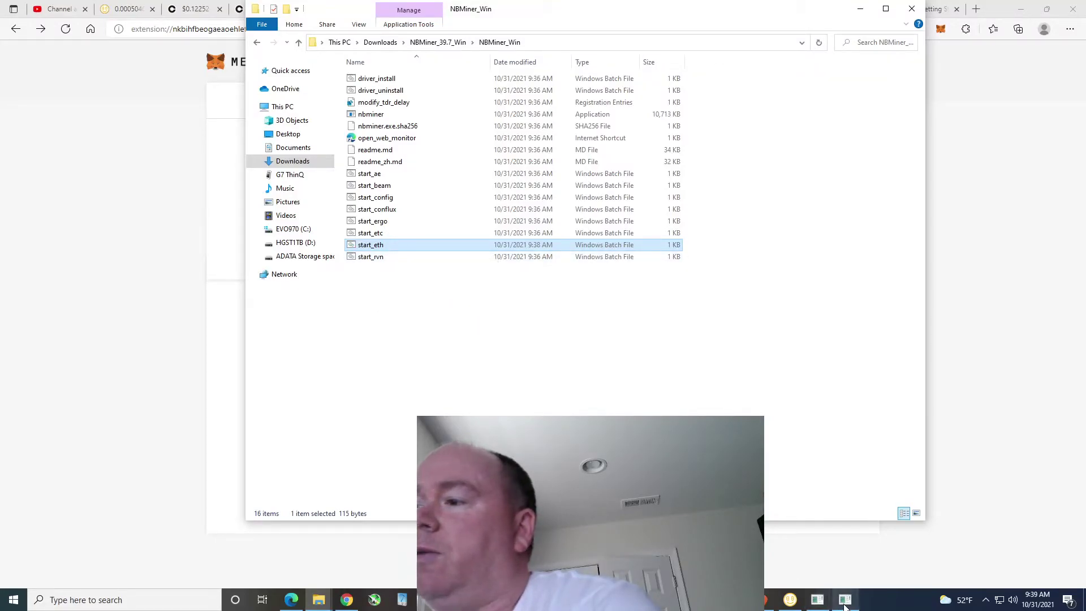
{"action": "left_click", "coordinate": [824, 602]}
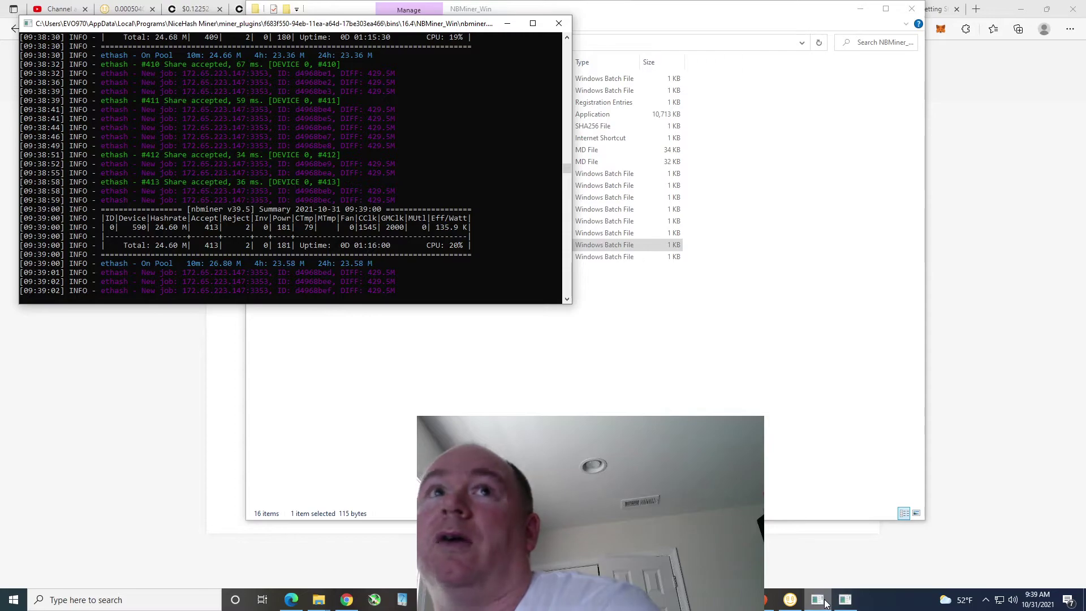
{"action": "left_click", "coordinate": [824, 602]}
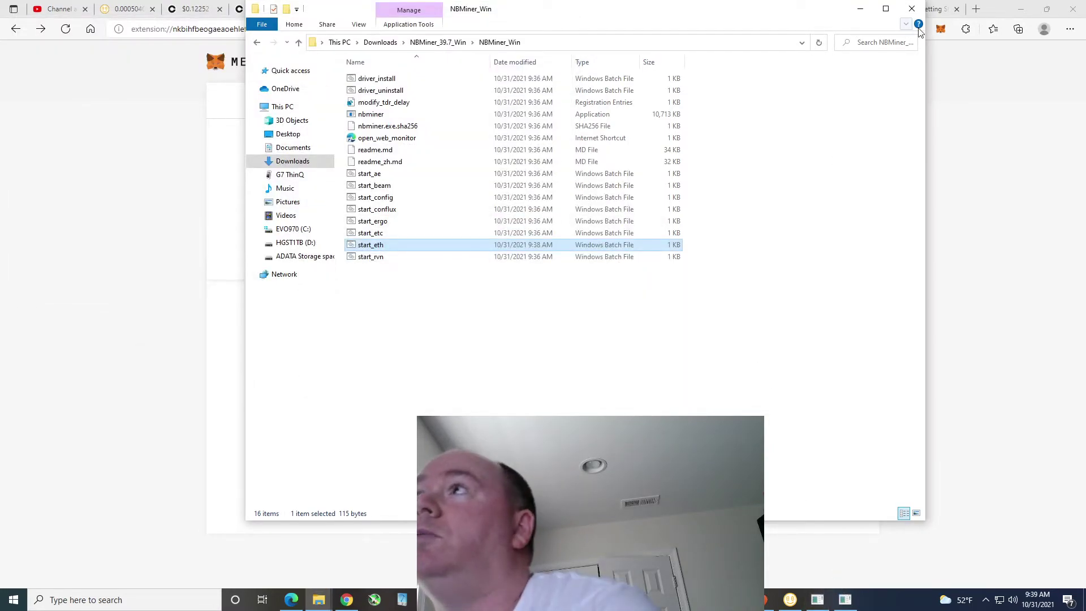
{"action": "left_click", "coordinate": [997, 11]}
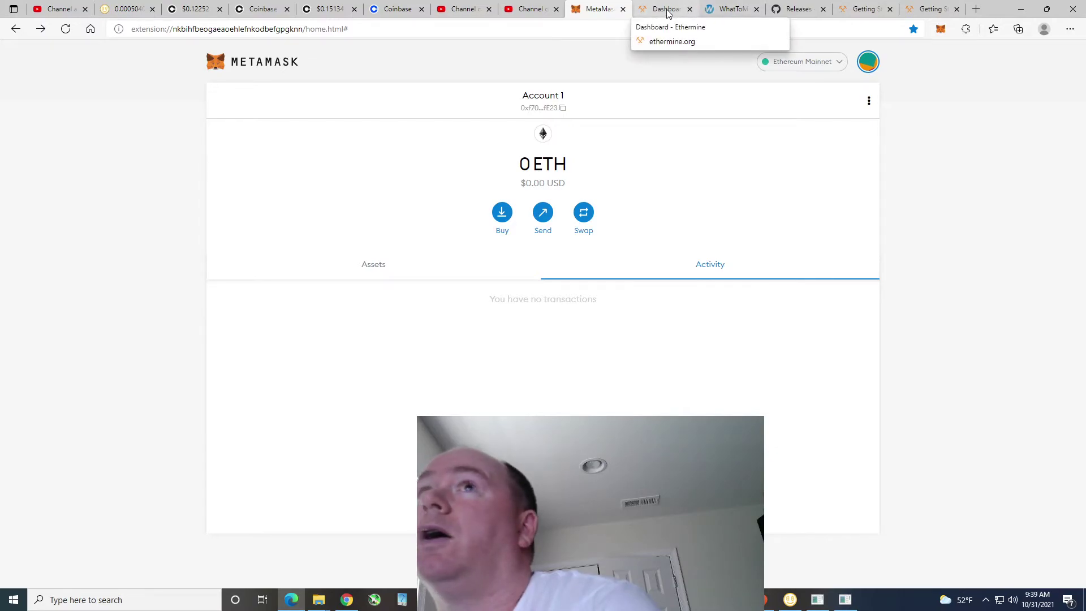
Search Ethermine for the pasted MetaMask wallet address to open its miner dashboard
{"action": "left_click", "coordinate": [926, 10]}
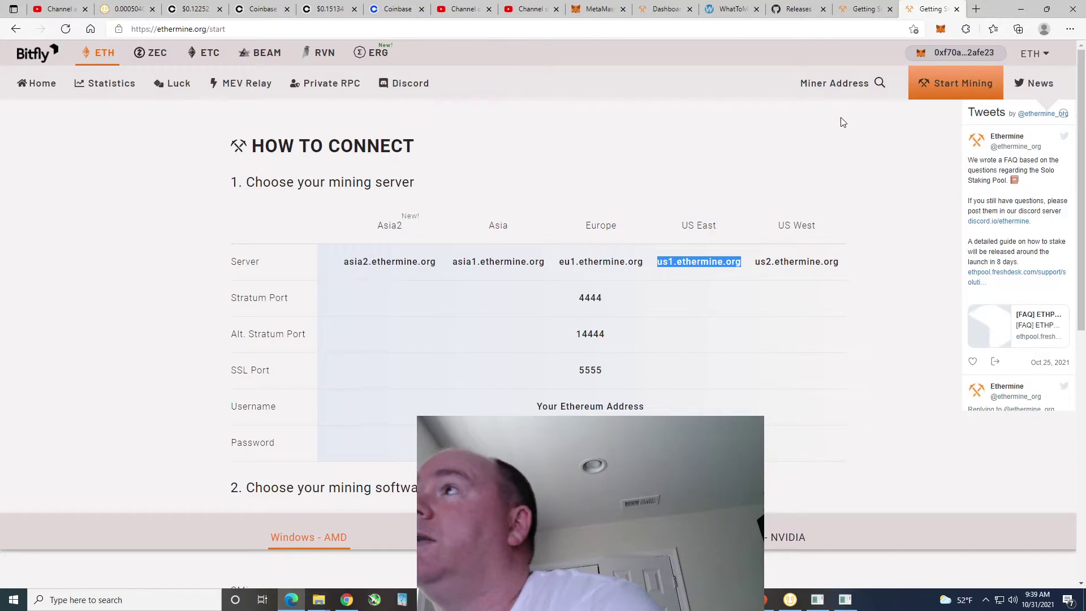
{"action": "left_click", "coordinate": [819, 80]}
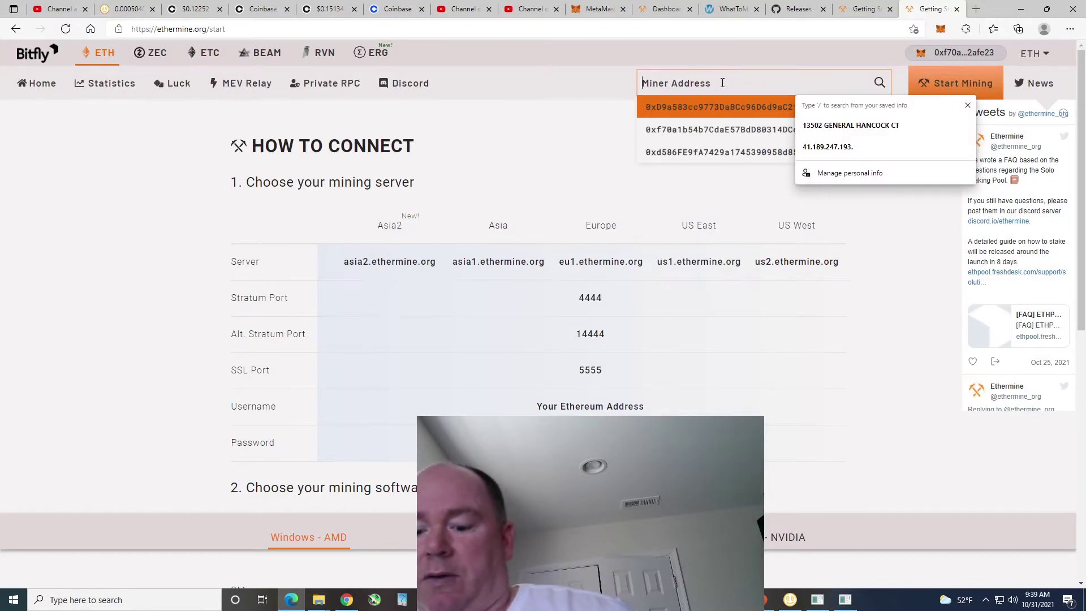
{"action": "key", "text": "ctrl+v"}
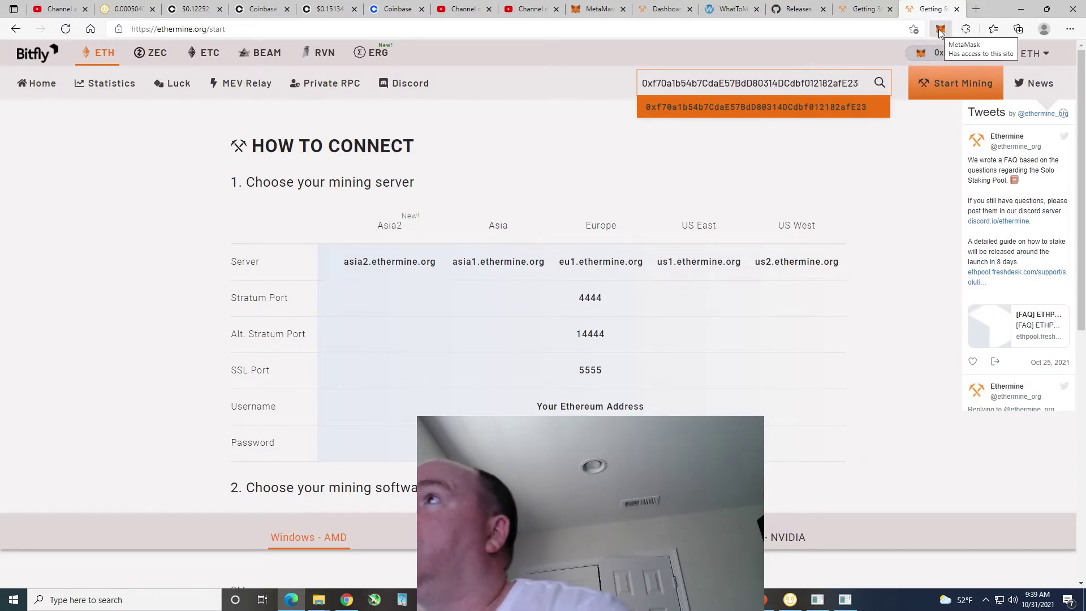
{"action": "left_click", "coordinate": [879, 83]}
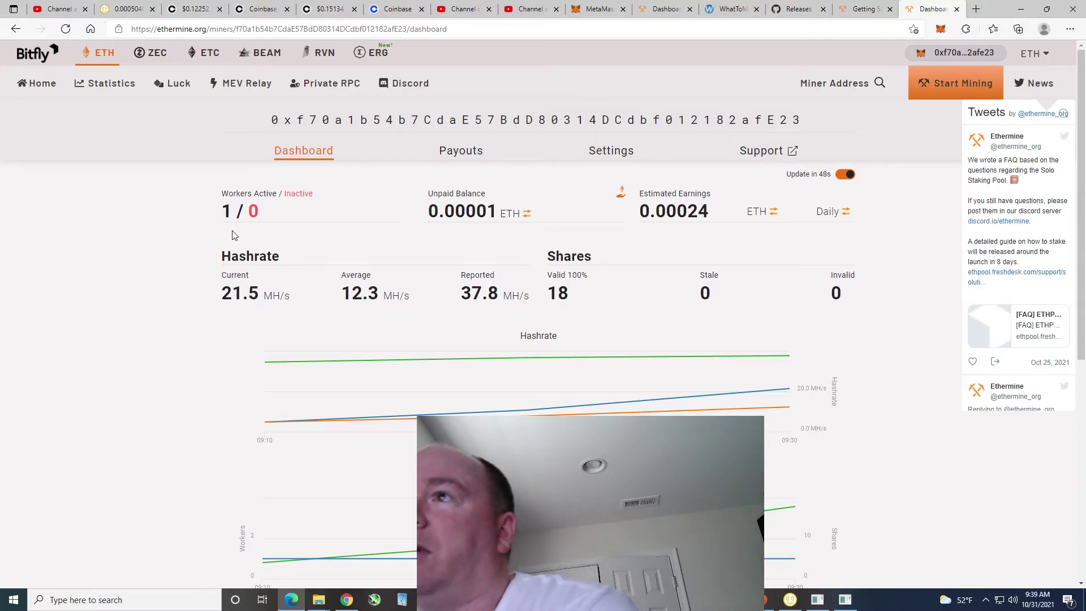
{"action": "left_click", "coordinate": [1047, 55]}
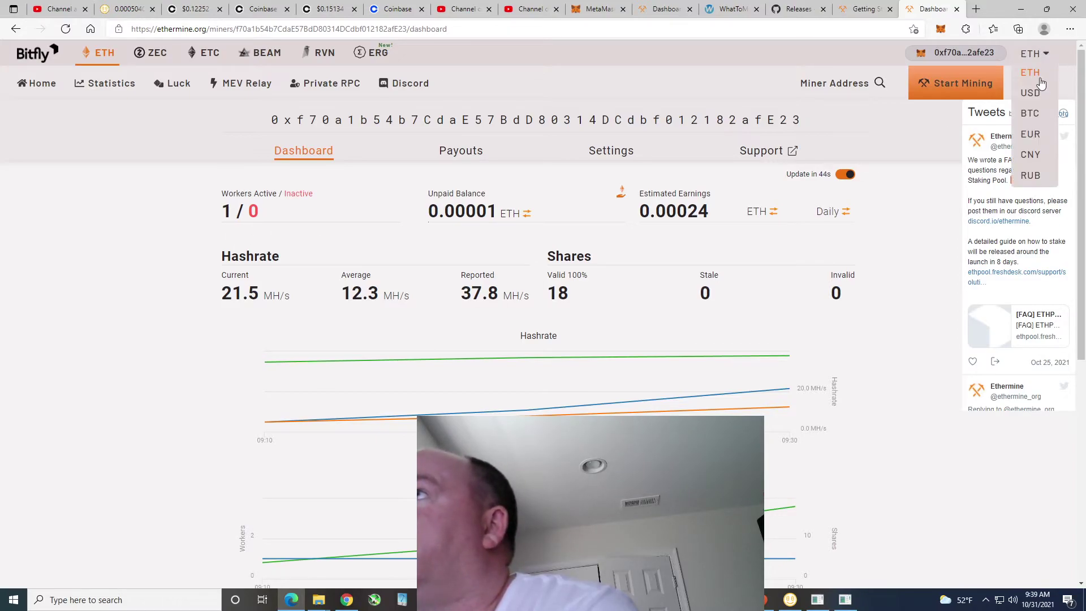
{"action": "left_click", "coordinate": [1031, 94]}
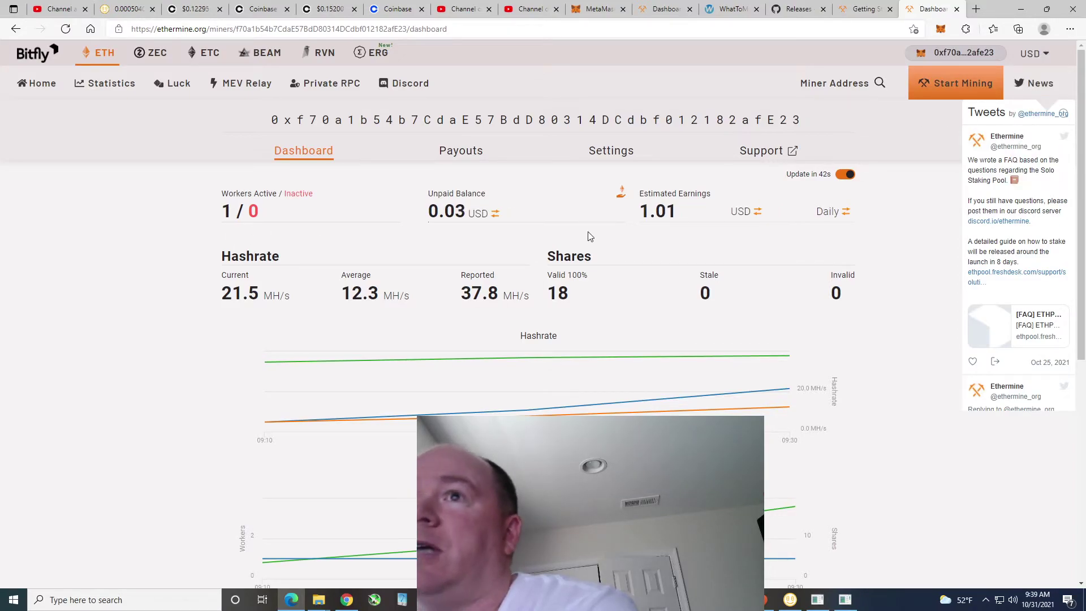
{"action": "left_click", "coordinate": [1048, 65]}
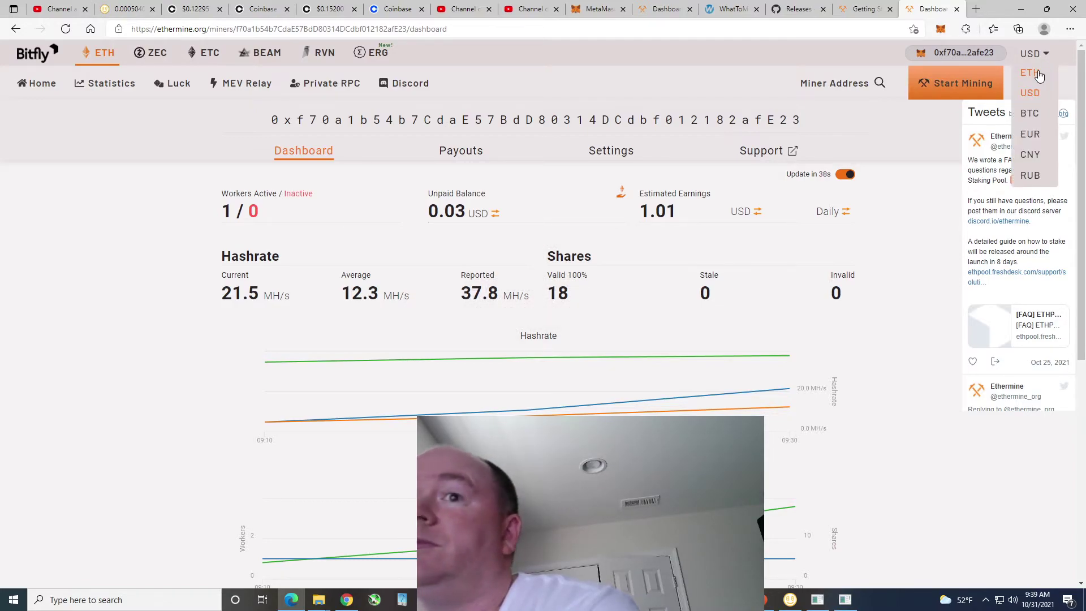
{"action": "left_click", "coordinate": [1039, 74]}
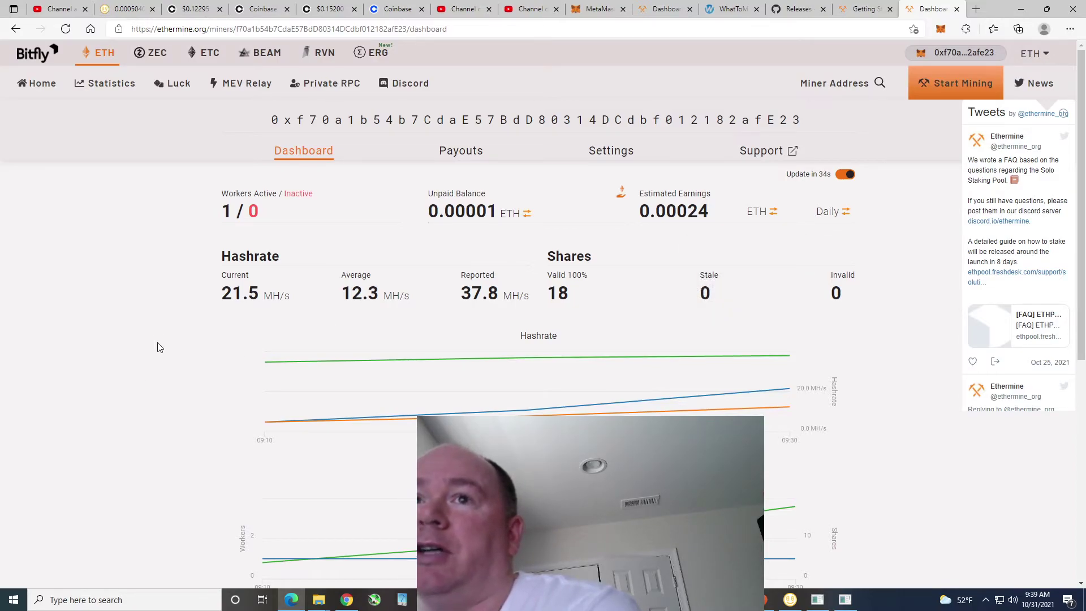
{"action": "mouse_move", "coordinate": [238, 297]}
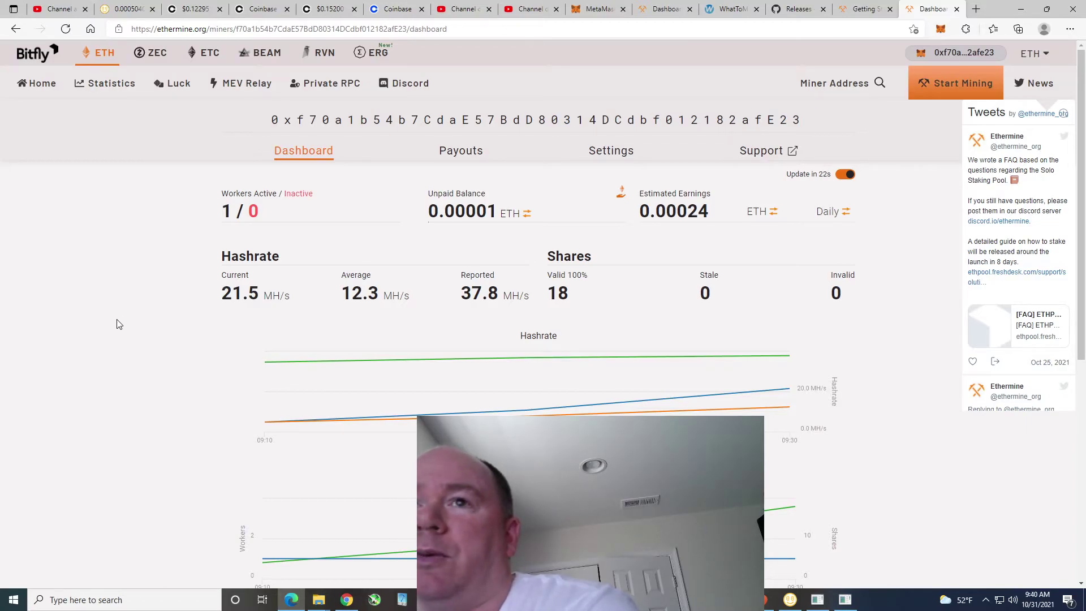
{"action": "mouse_move", "coordinate": [373, 283]}
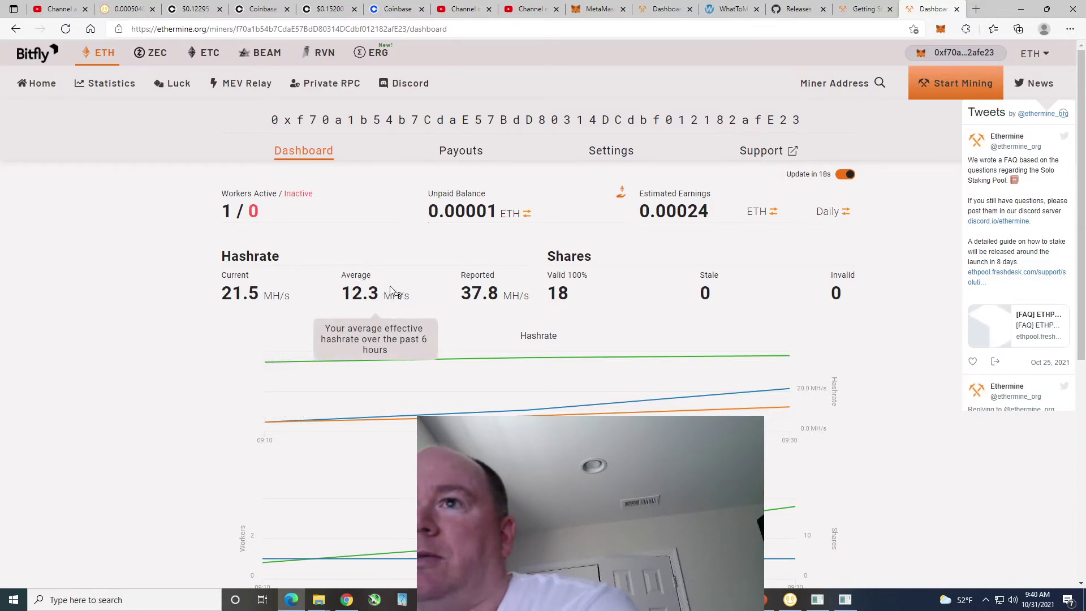
{"action": "mouse_move", "coordinate": [481, 281]}
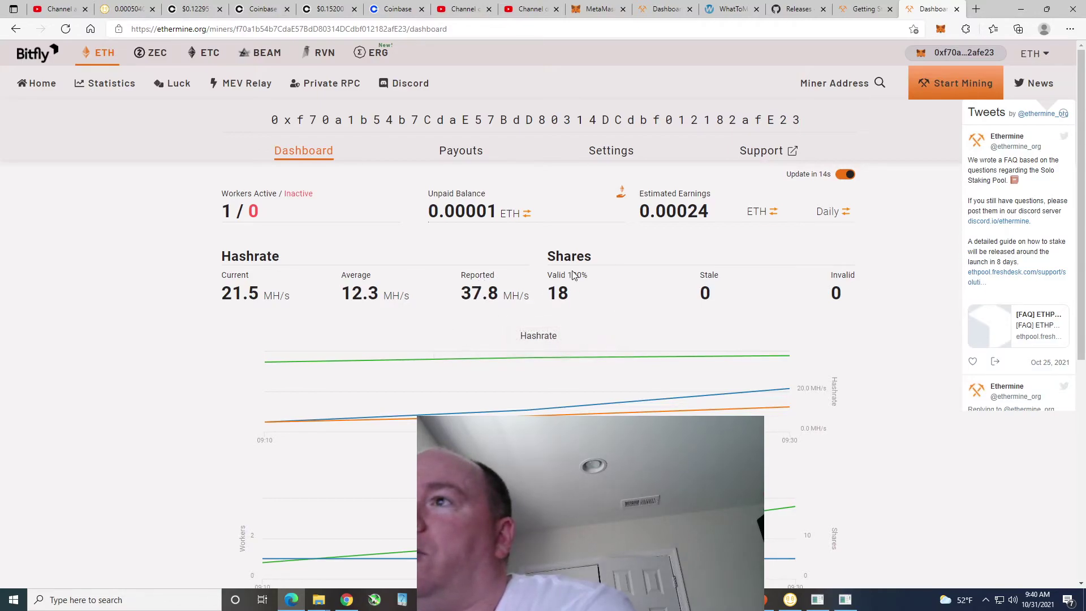
{"action": "mouse_move", "coordinate": [461, 210]}
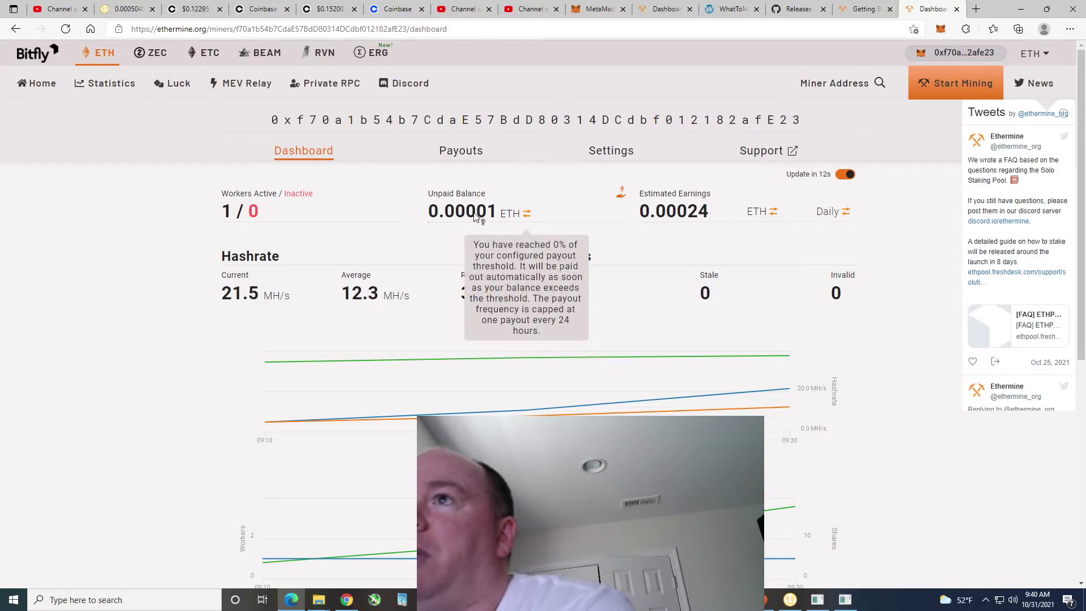
{"action": "mouse_move", "coordinate": [703, 201]}
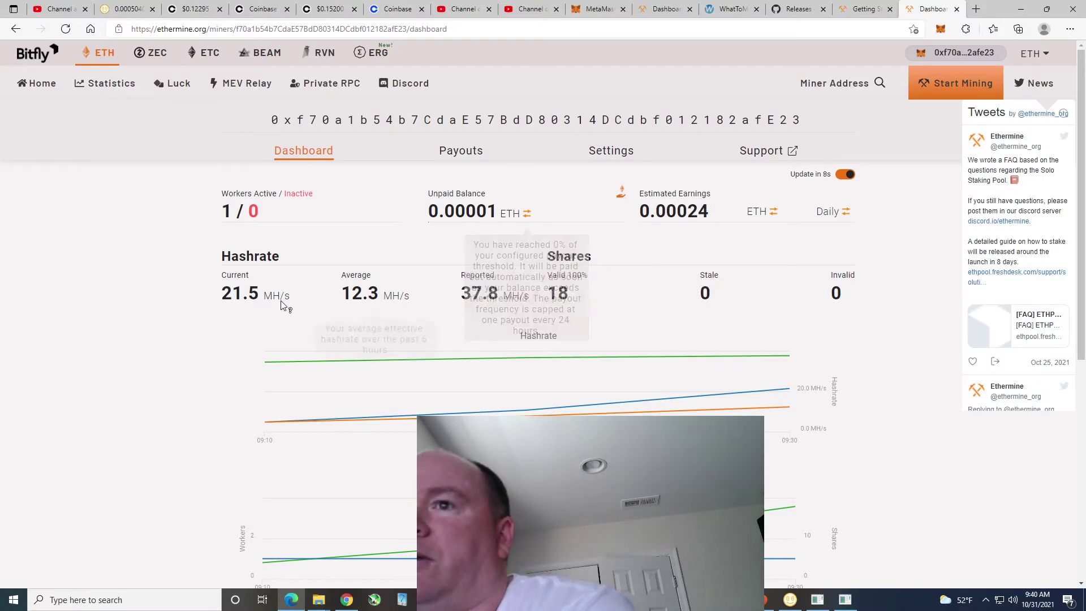
{"action": "scroll", "coordinate": [247, 326], "scroll_direction": "down", "scroll_amount": 1}
{"action": "scroll", "coordinate": [217, 333], "scroll_direction": "down", "scroll_amount": 1}
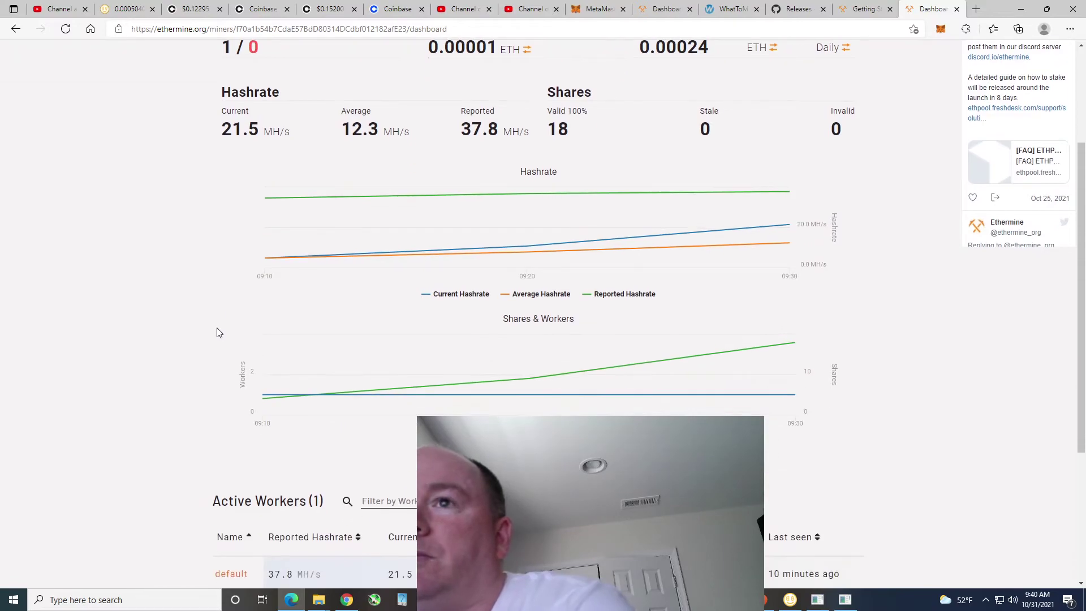
{"action": "mouse_move", "coordinate": [249, 226]}
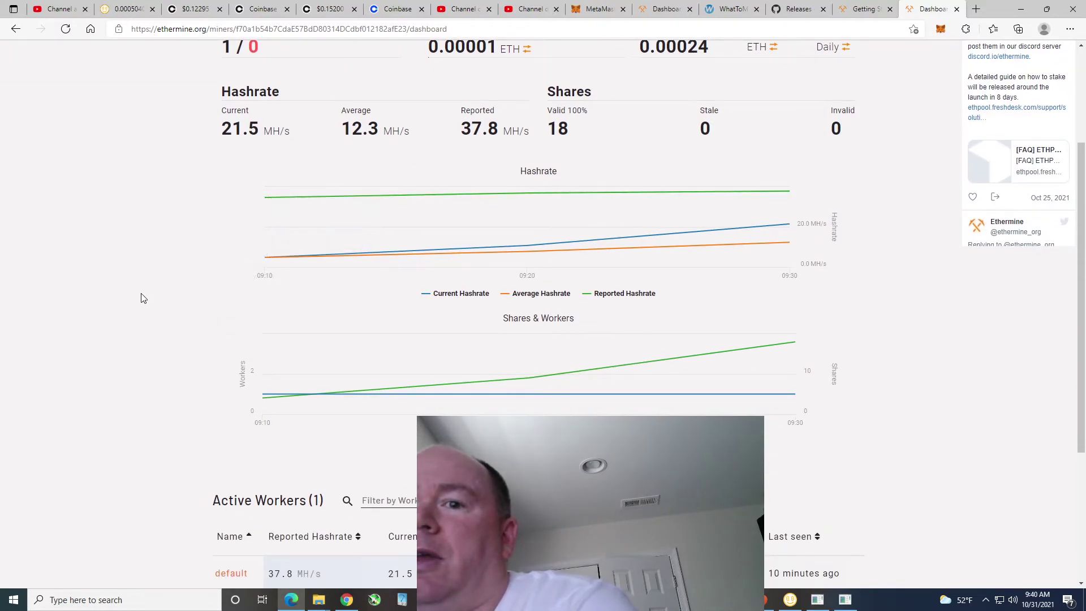
{"action": "mouse_move", "coordinate": [300, 194]}
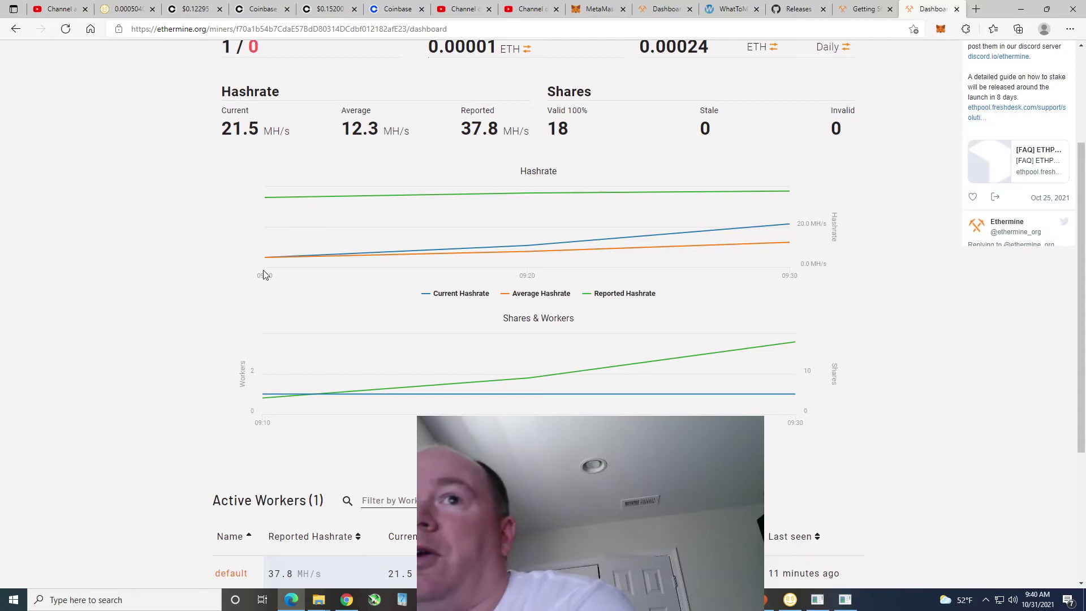
{"action": "scroll", "coordinate": [198, 338], "scroll_direction": "up", "scroll_amount": 3}
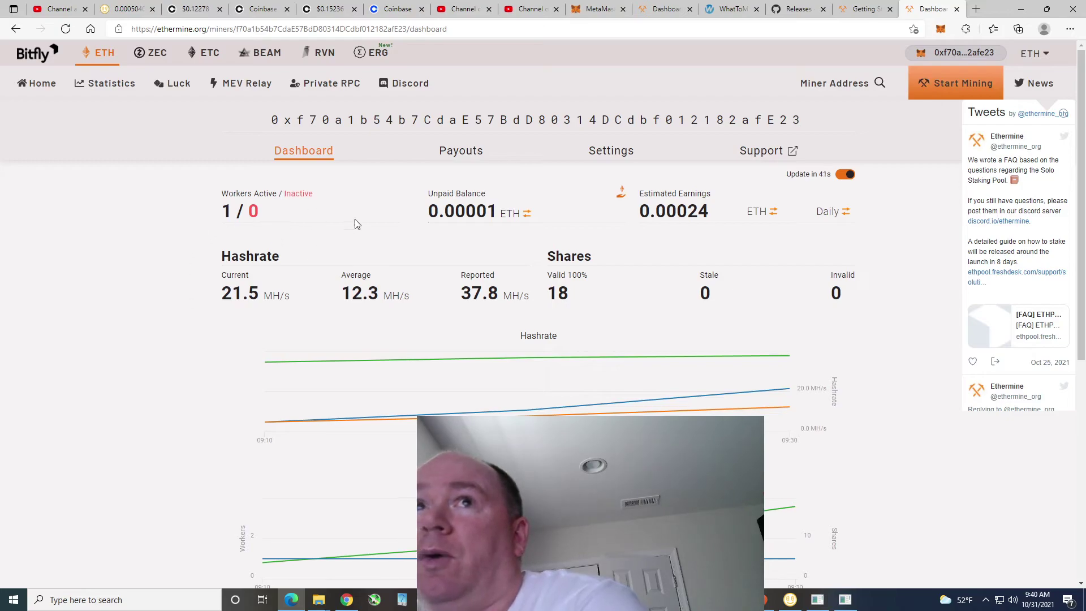
Review the miner's payout stats and income, then go to the miner's Settings page
{"action": "left_click", "coordinate": [467, 157]}
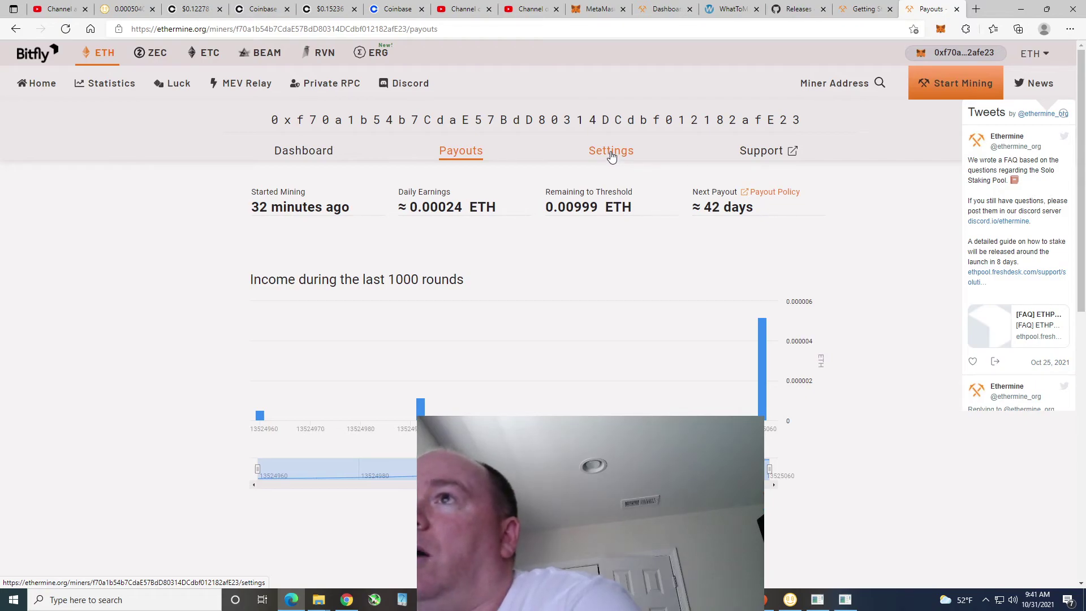
{"action": "left_click", "coordinate": [612, 157]}
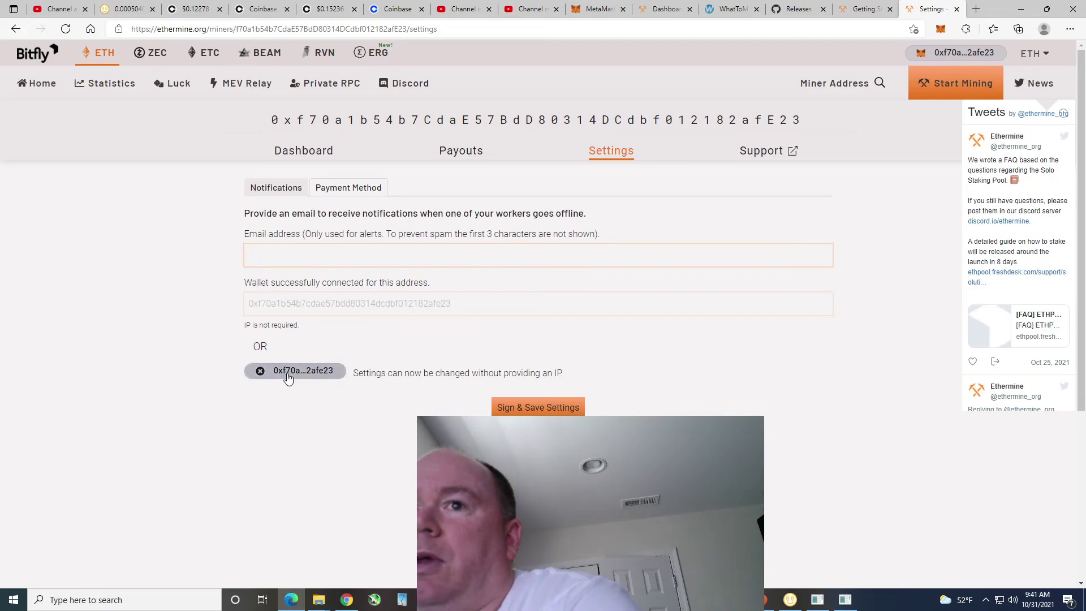
Show the Payment Method settings with Ethereum Mainnet, 0.01 ETH threshold and 10 Gwei gas limit
{"action": "left_click", "coordinate": [359, 194]}
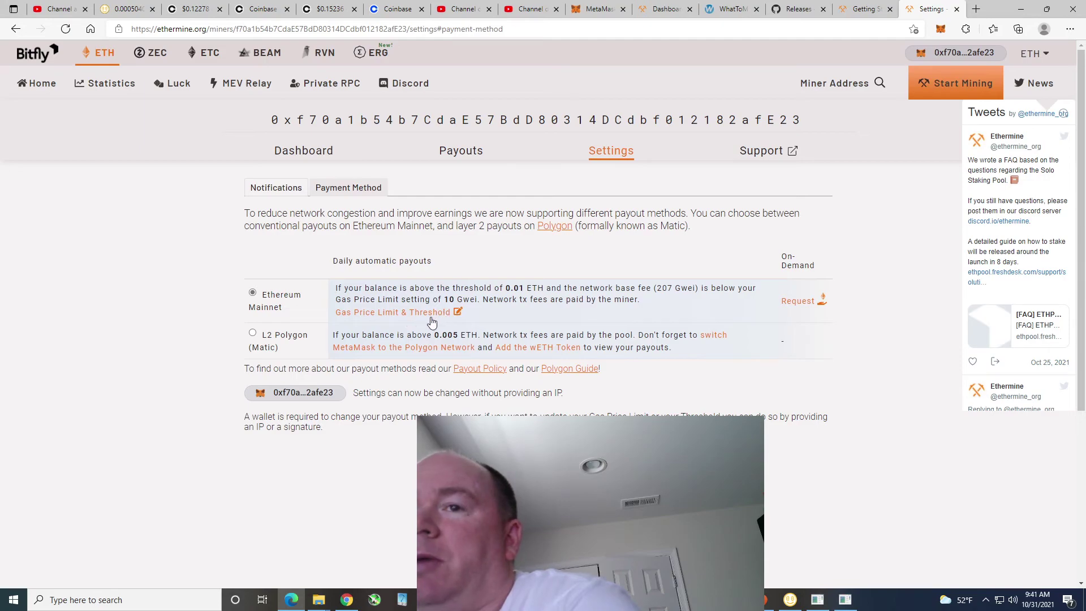
{"action": "left_click", "coordinate": [457, 314]}
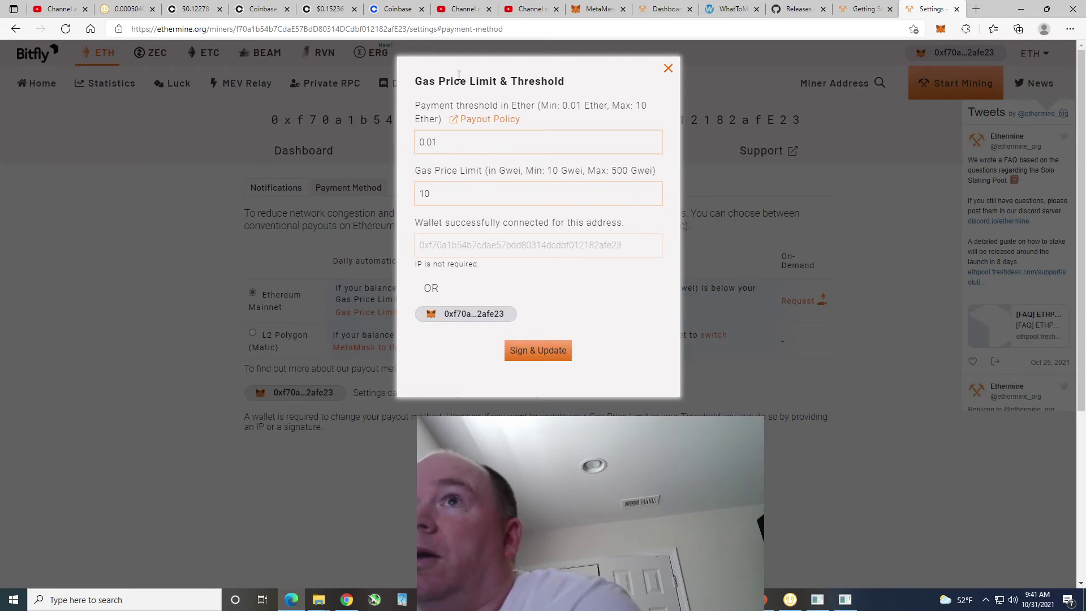
{"action": "left_click", "coordinate": [668, 68]}
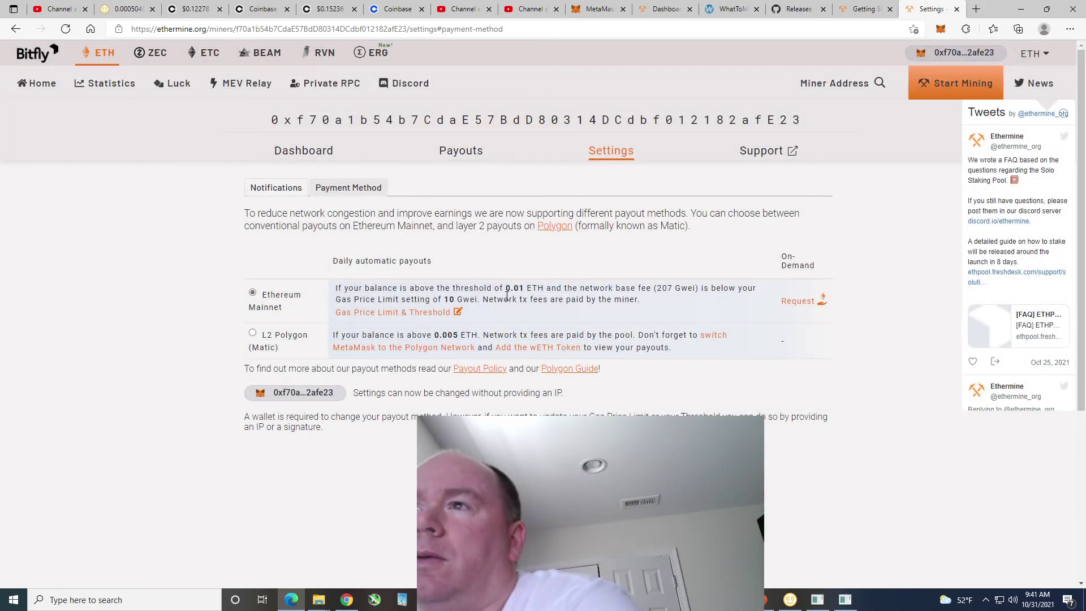
{"action": "left_click", "coordinate": [458, 313]}
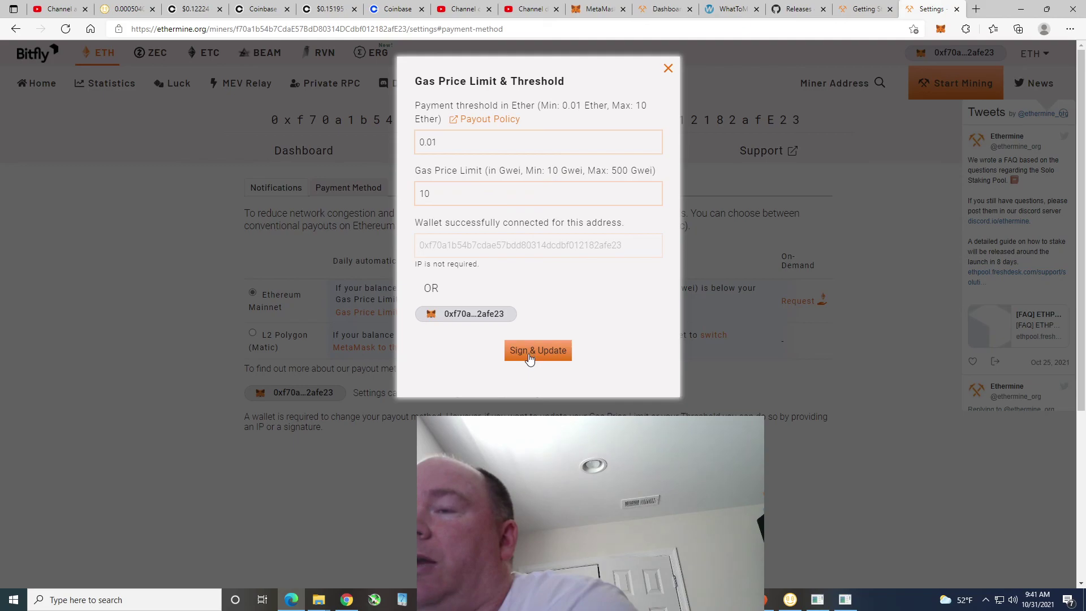
{"action": "left_click", "coordinate": [668, 68]}
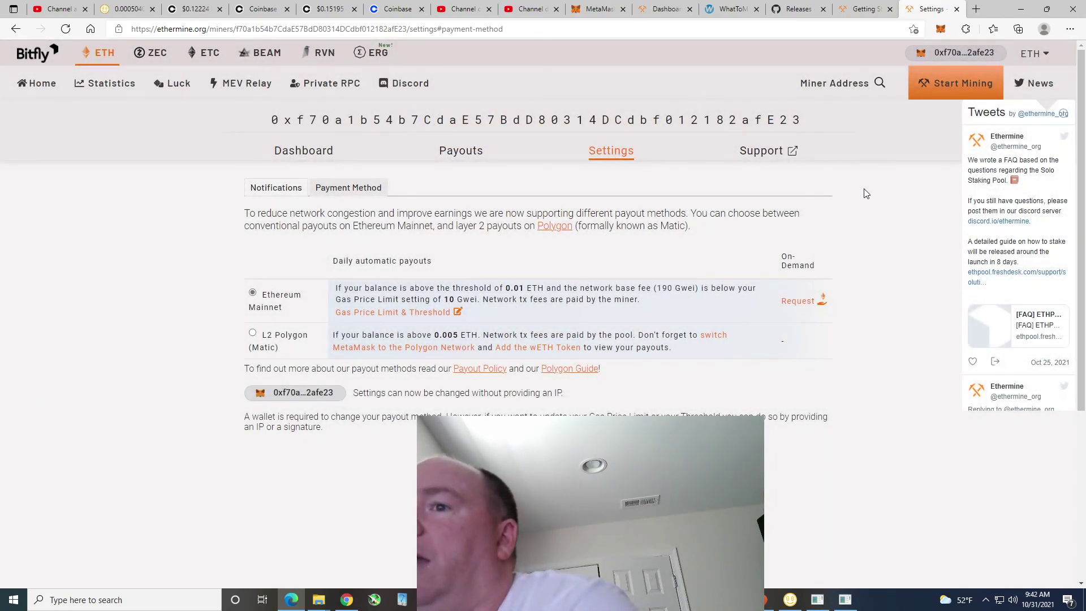